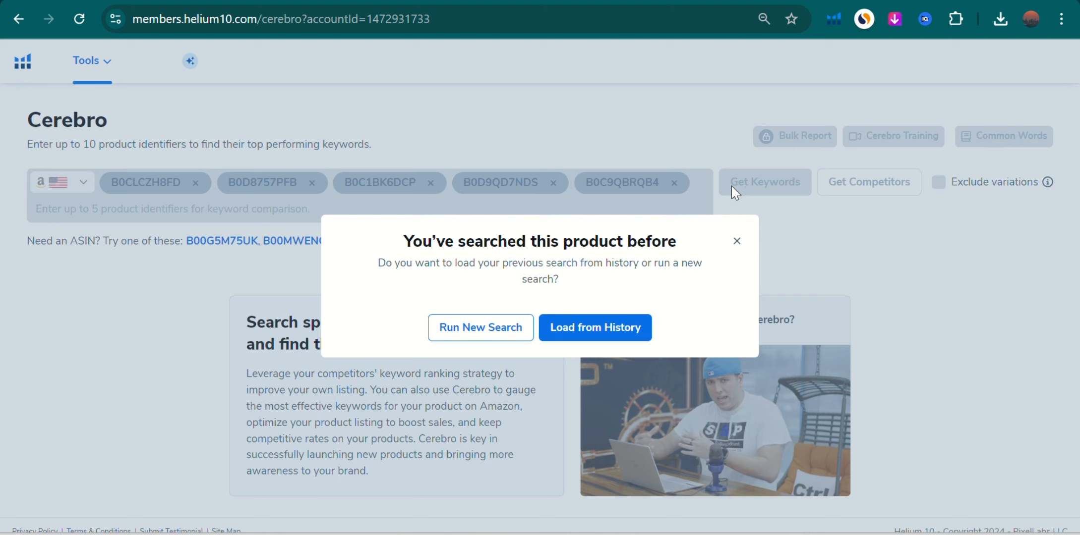
Run a new keyword search for the five entered product identifiers instead of loading the previous one from history.
{"action": "left_click", "coordinate": [478, 330]}
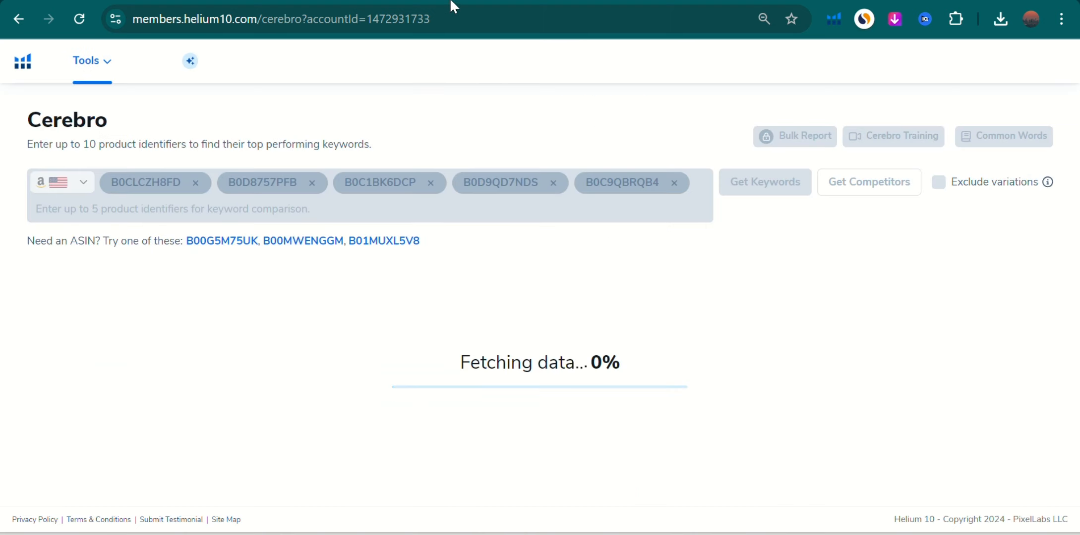
{"action": "scroll", "coordinate": [353, 318], "scroll_direction": "down", "scroll_amount": 1}
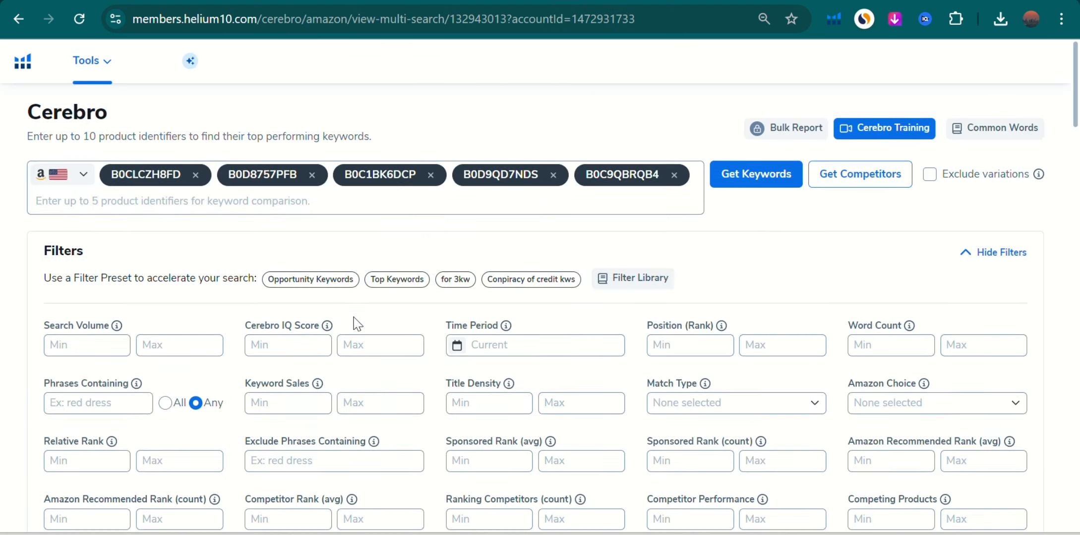
Look over the keyword filters available for the multi-product search, from Search Volume to Suggested PPC Bid.
{"action": "scroll", "coordinate": [354, 323], "scroll_direction": "down", "scroll_amount": 4}
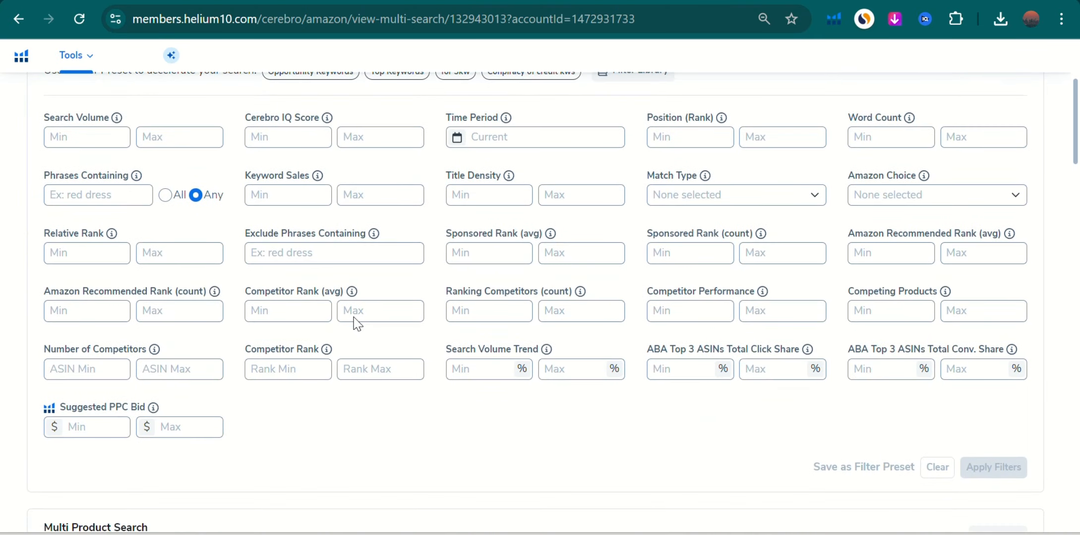
{"action": "scroll", "coordinate": [356, 325], "scroll_direction": "up", "scroll_amount": 2}
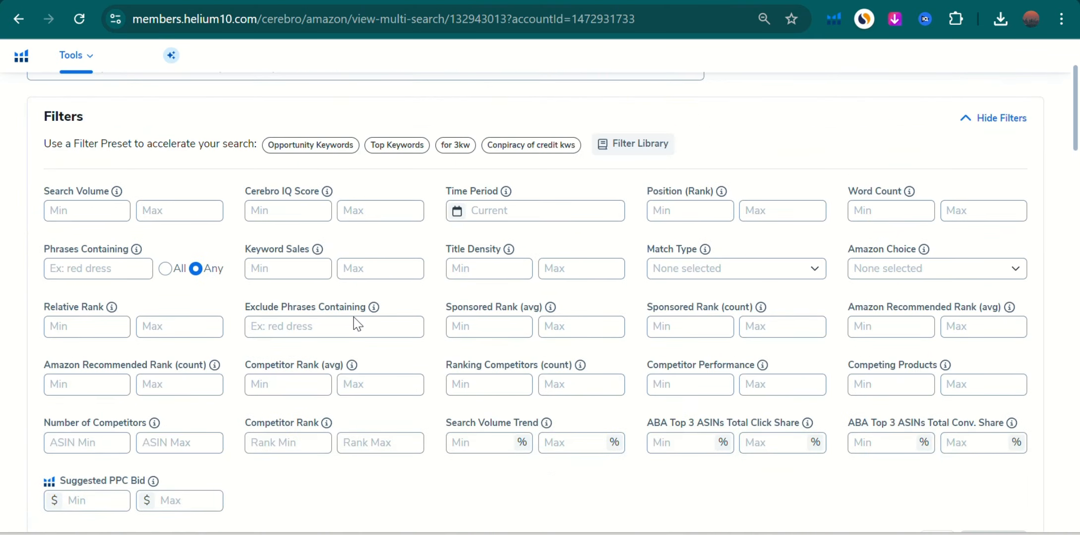
{"action": "scroll", "coordinate": [357, 325], "scroll_direction": "up", "scroll_amount": 1}
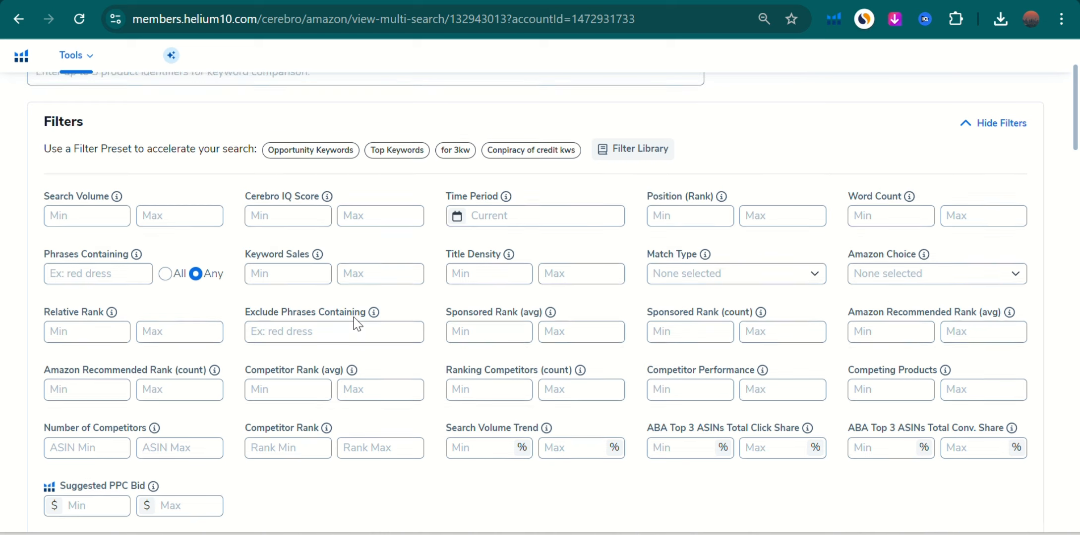
{"action": "scroll", "coordinate": [357, 325], "scroll_direction": "up", "scroll_amount": 1}
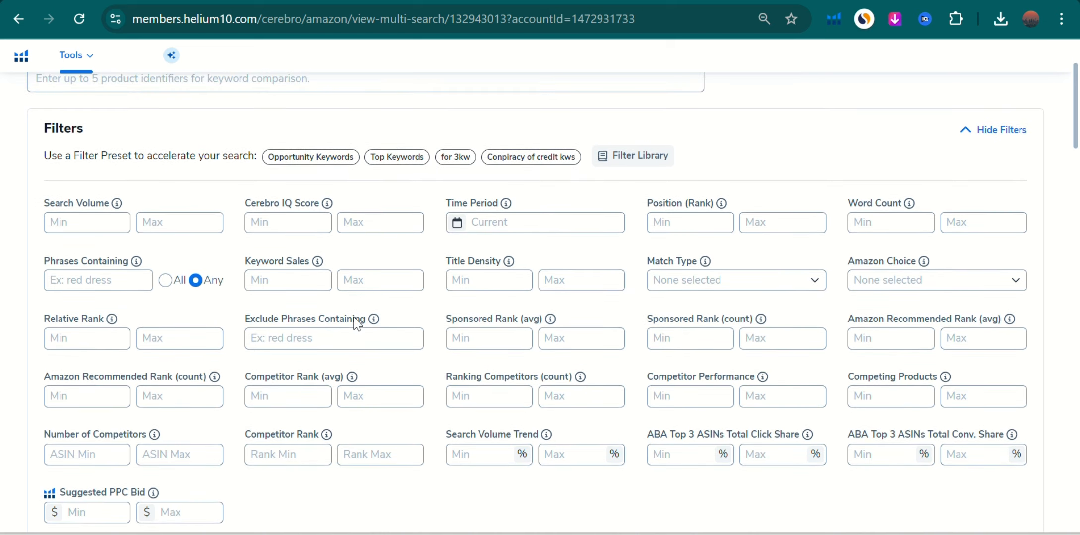
{"action": "scroll", "coordinate": [357, 324], "scroll_direction": "up", "scroll_amount": 1}
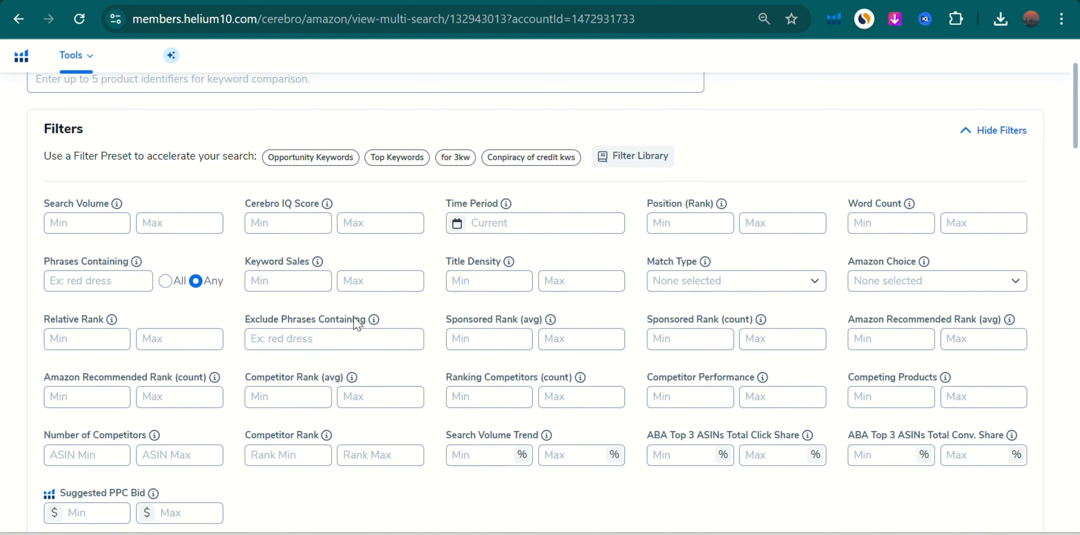
{"action": "scroll", "coordinate": [357, 324], "scroll_direction": "up", "scroll_amount": 1}
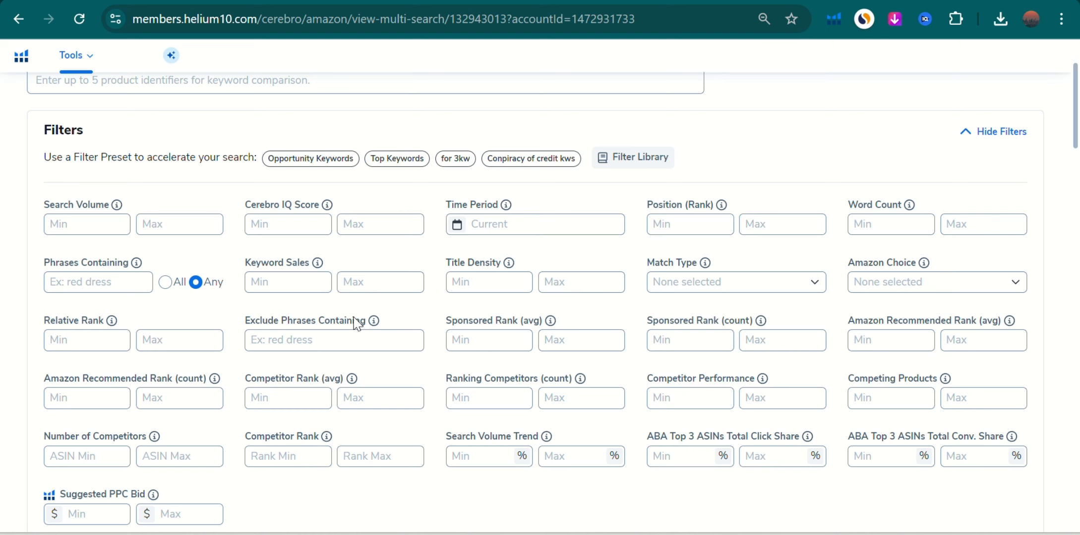
{"action": "scroll", "coordinate": [357, 323], "scroll_direction": "up", "scroll_amount": 3}
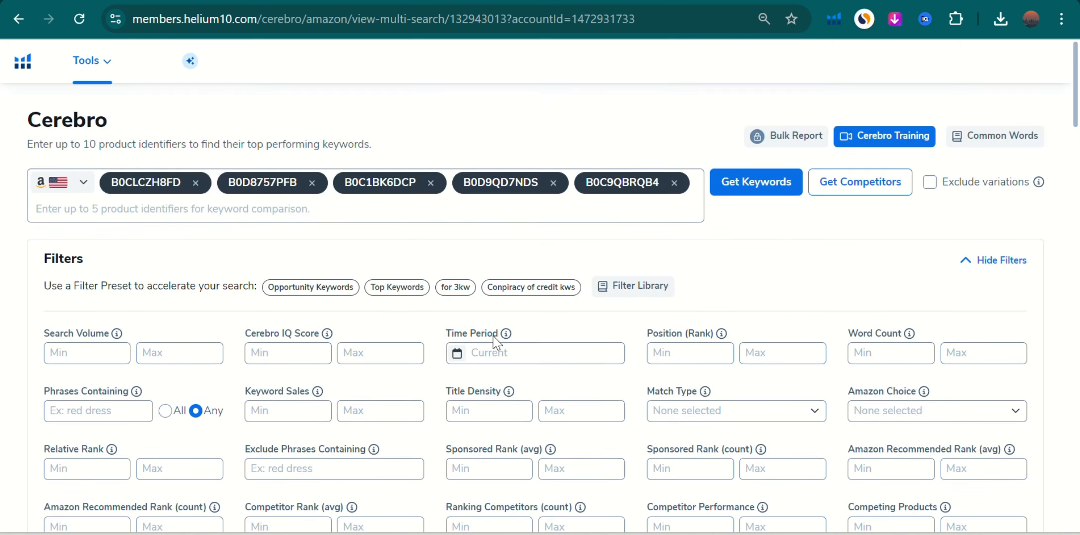
Filter the keywords to a Position (Rank) between 1 and 20 and apply the filter.
{"action": "scroll", "coordinate": [803, 358], "scroll_direction": "down", "scroll_amount": 1}
{"action": "scroll", "coordinate": [803, 358], "scroll_direction": "down", "scroll_amount": 3}
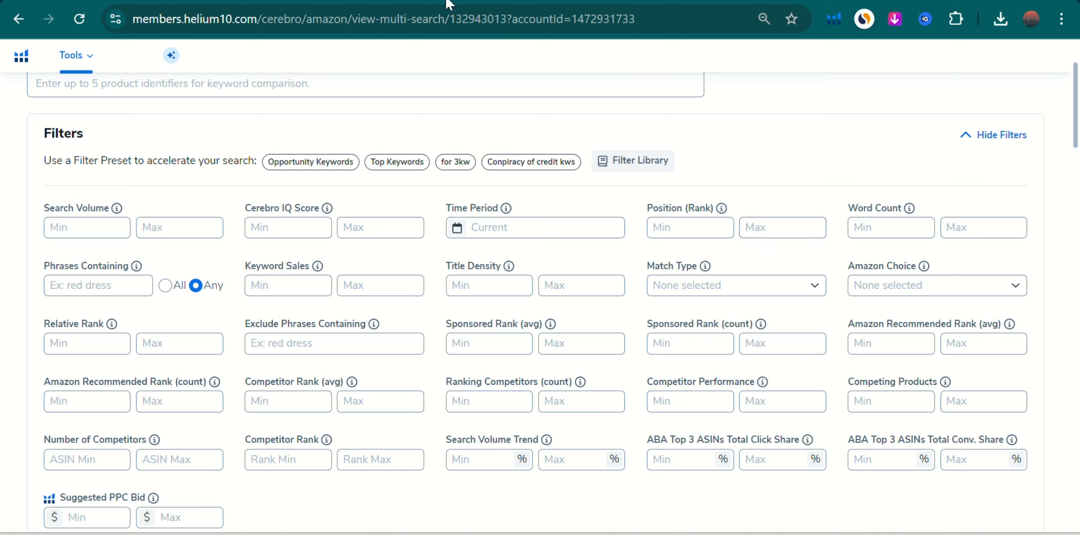
{"action": "left_click", "coordinate": [683, 233]}
{"action": "type", "text": "1"}
{"action": "key", "text": "Tab"}
{"action": "type", "text": "20"}
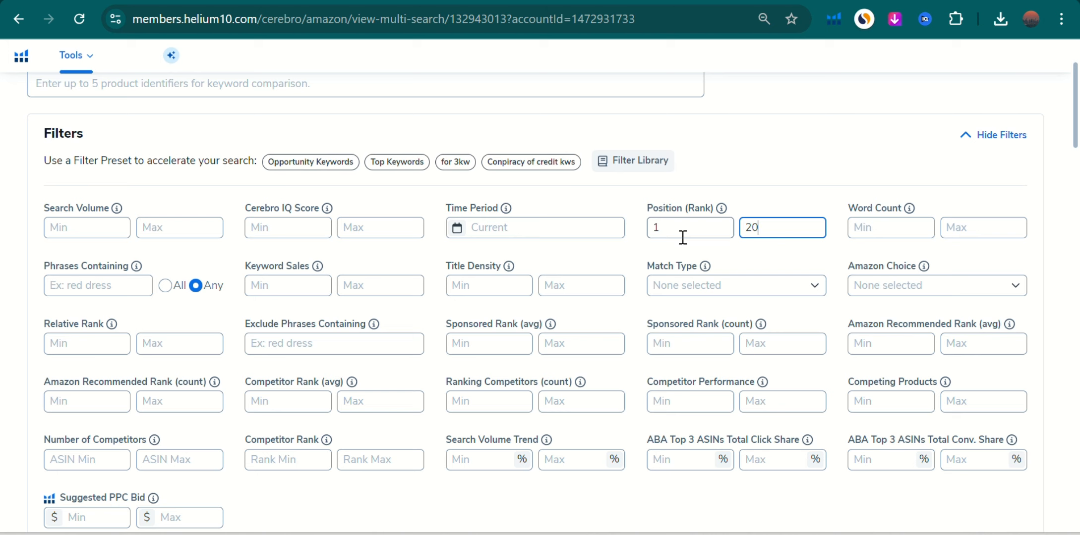
{"action": "scroll", "coordinate": [682, 238], "scroll_direction": "down", "scroll_amount": 1}
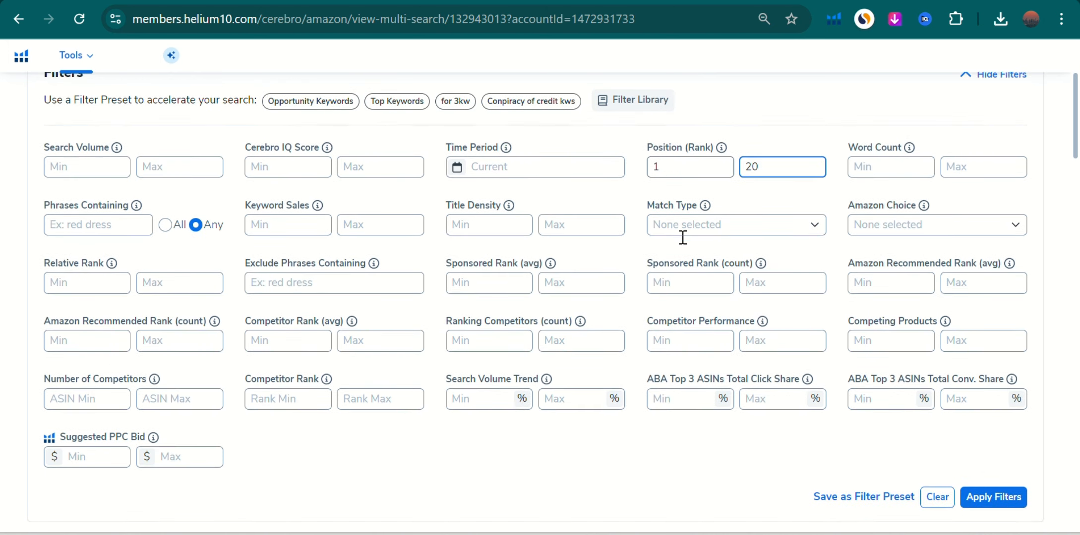
{"action": "scroll", "coordinate": [682, 238], "scroll_direction": "down", "scroll_amount": 1}
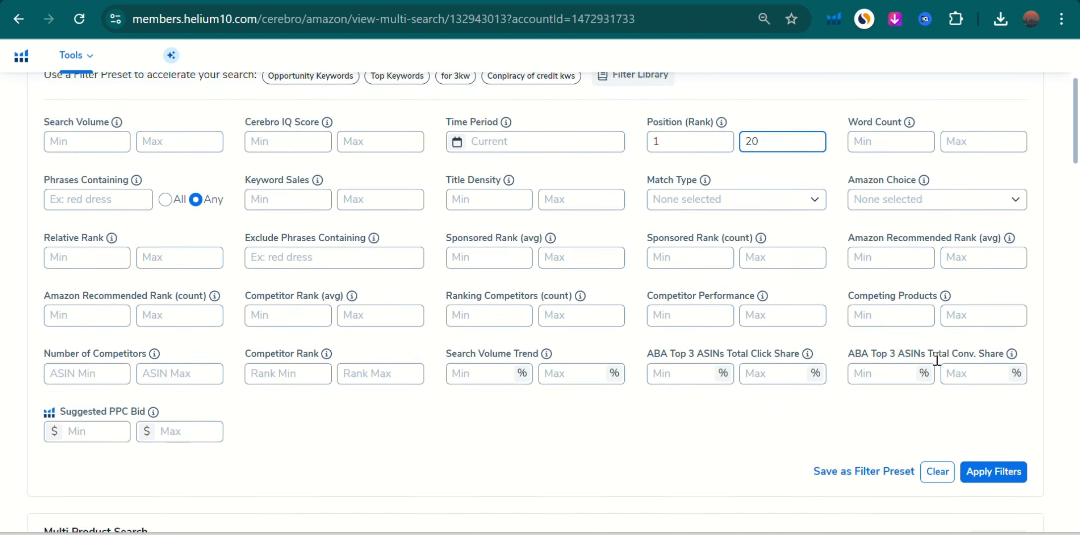
{"action": "left_click", "coordinate": [993, 472]}
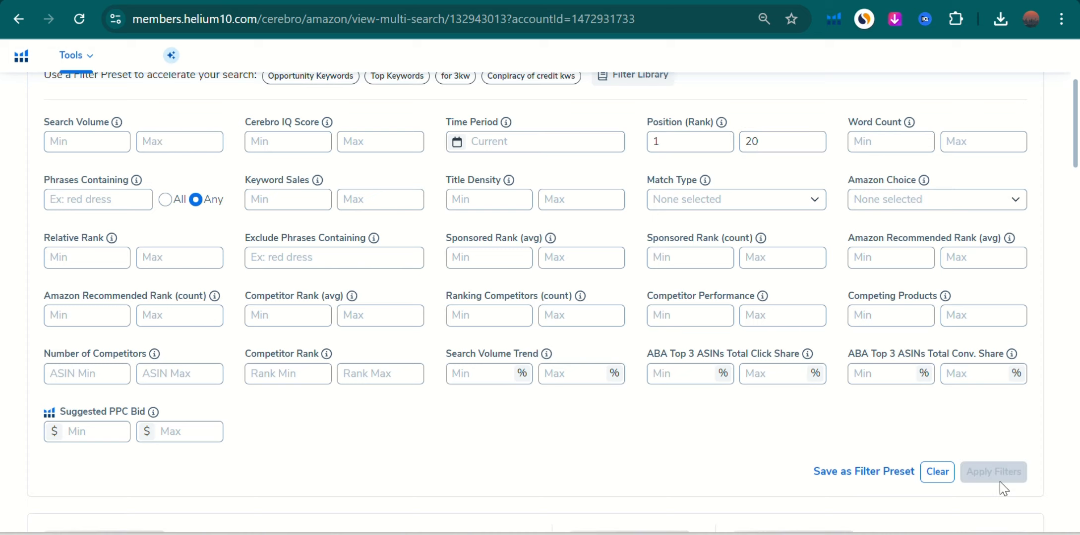
Widen the Keyword Phrase column and examine the result columns from ABA Total Click Share to Competitor Performance Score.
{"action": "scroll", "coordinate": [528, 377], "scroll_direction": "down", "scroll_amount": 1}
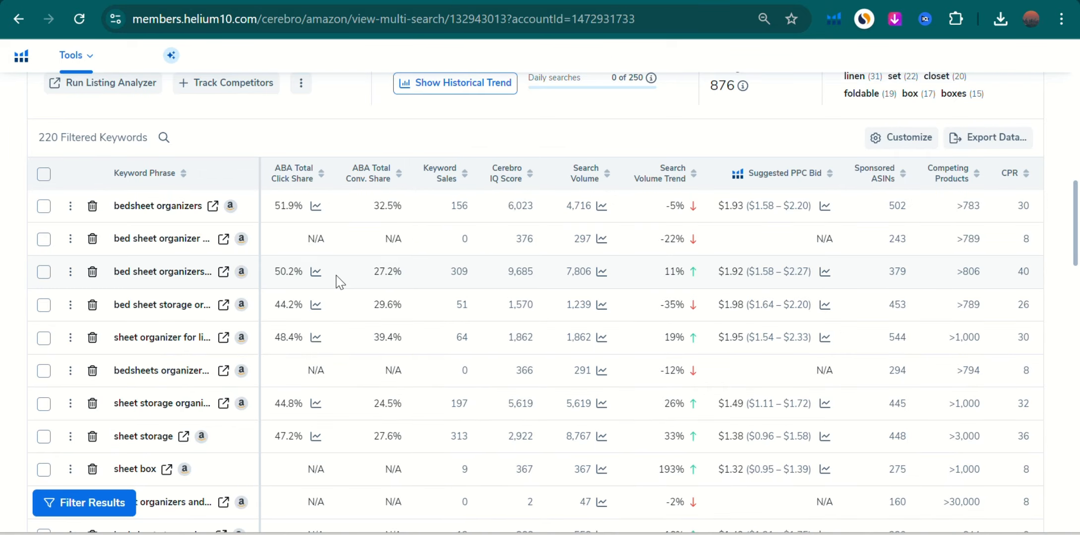
{"action": "left_click_drag", "start_coordinate": [259, 239], "coordinate": [355, 243]}
{"action": "scroll", "coordinate": [687, 268], "scroll_direction": "right", "scroll_amount": 5}
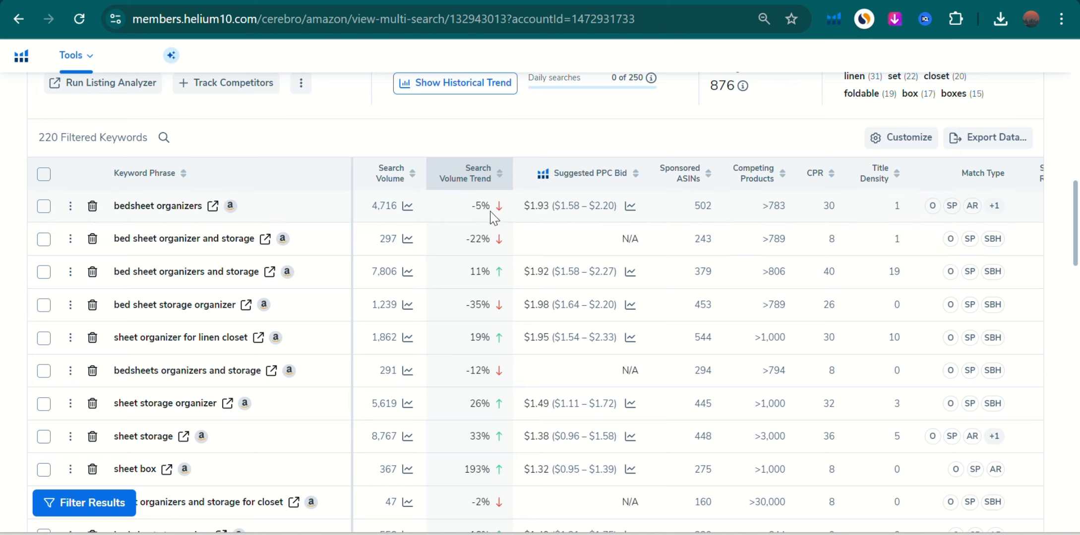
{"action": "mouse_move", "coordinate": [582, 208]}
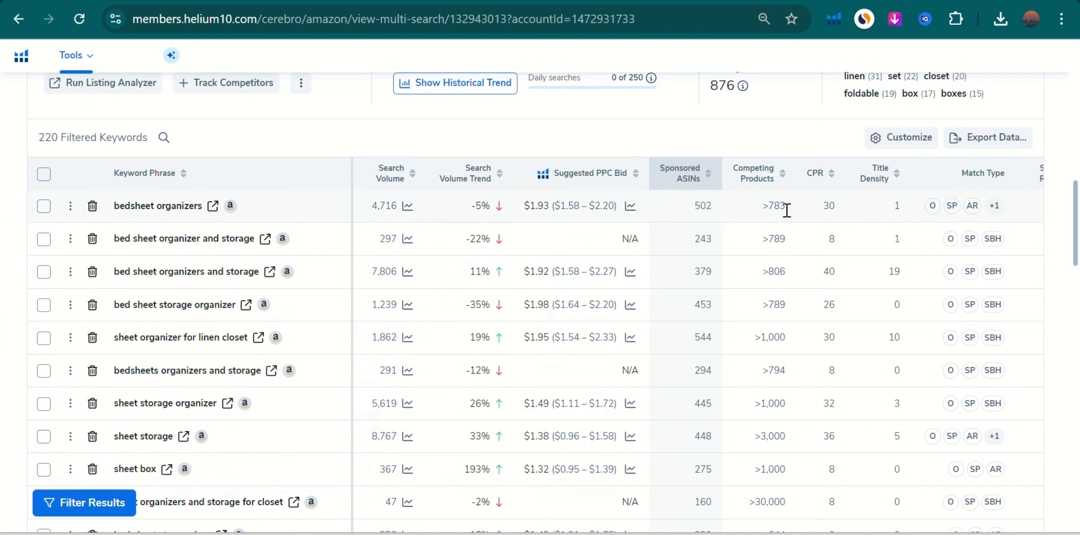
{"action": "mouse_move", "coordinate": [745, 187]}
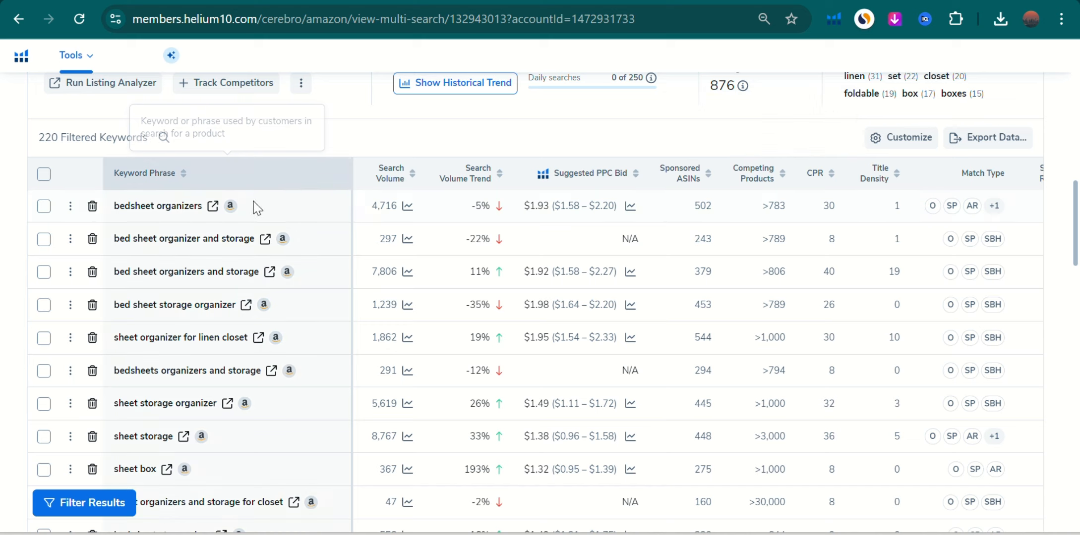
{"action": "mouse_move", "coordinate": [816, 177]}
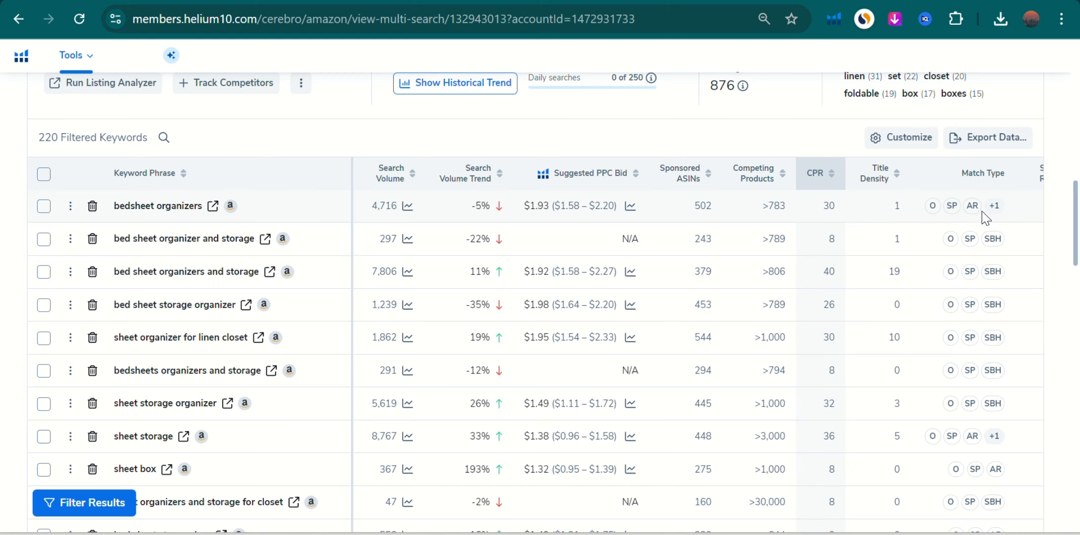
{"action": "scroll", "coordinate": [974, 215], "scroll_direction": "right", "scroll_amount": 5}
{"action": "scroll", "coordinate": [974, 214], "scroll_direction": "right", "scroll_amount": 8}
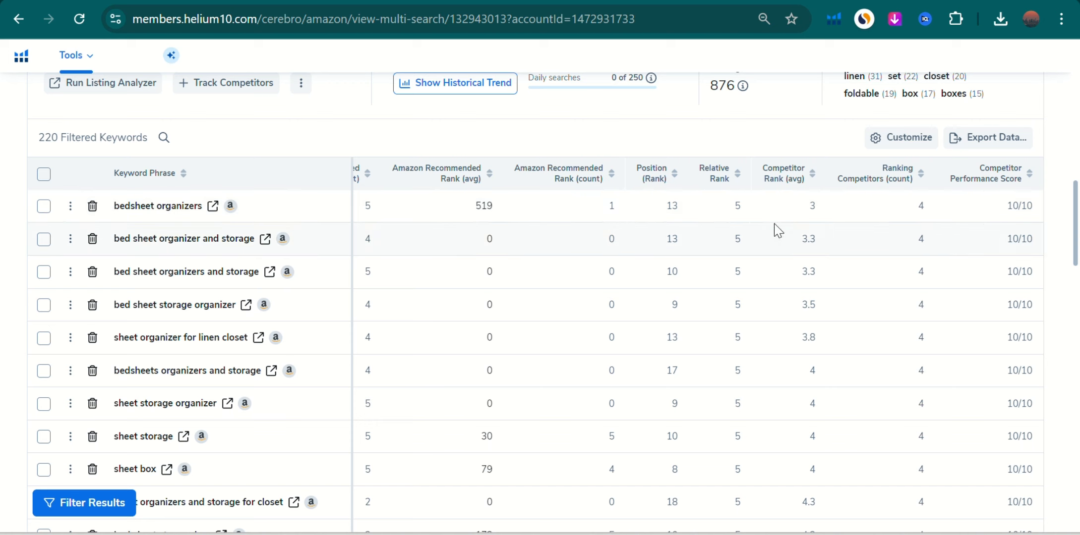
{"action": "scroll", "coordinate": [422, 233], "scroll_direction": "left", "scroll_amount": 15}
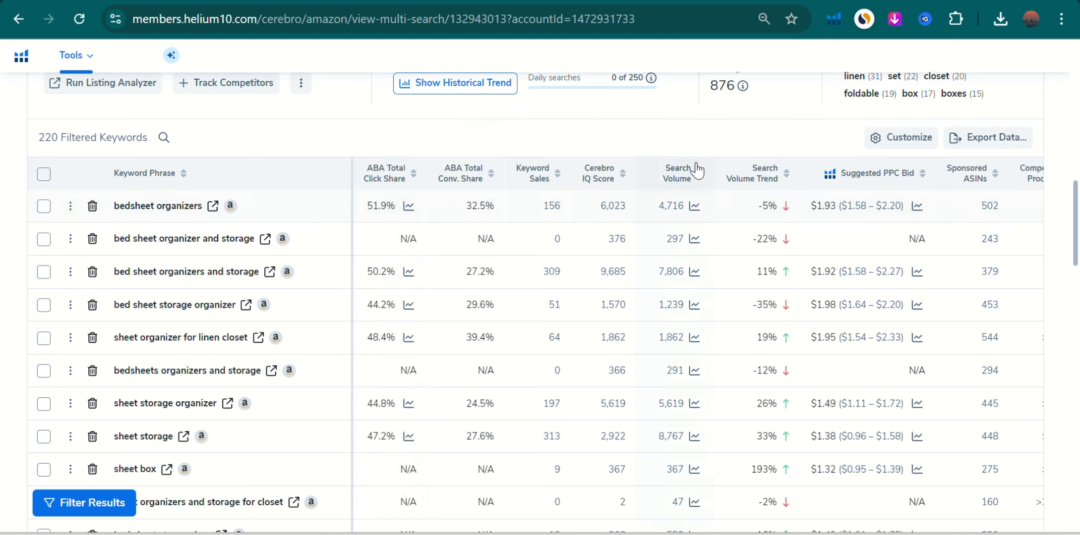
Sort the filtered keywords by Search Volume, highest first.
{"action": "scroll", "coordinate": [820, 188], "scroll_direction": "right", "scroll_amount": 5}
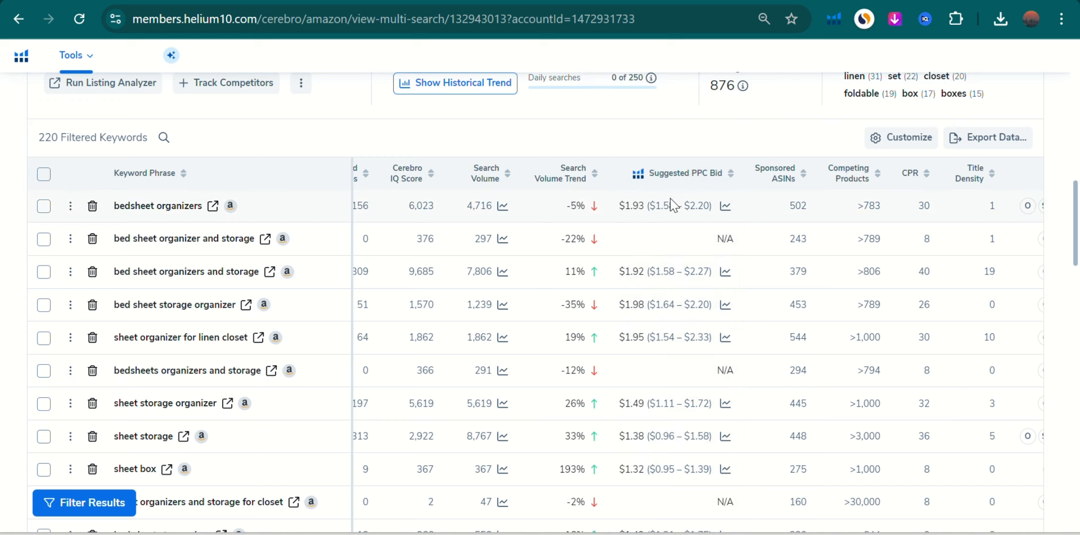
{"action": "left_click", "coordinate": [483, 182]}
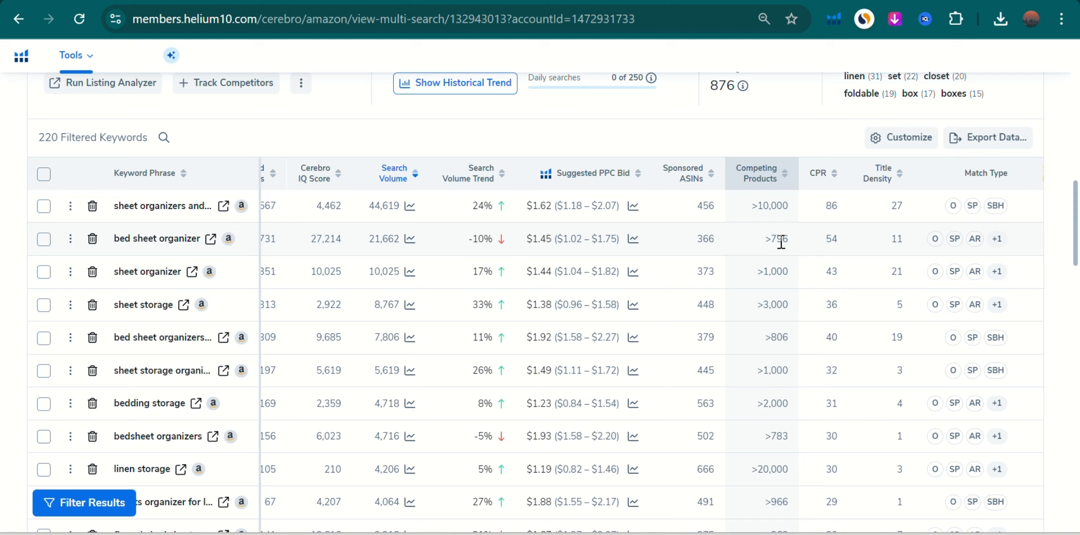
Set the maximum Competing Products to 1000 and apply the filters again.
{"action": "scroll", "coordinate": [781, 242], "scroll_direction": "up", "scroll_amount": 12}
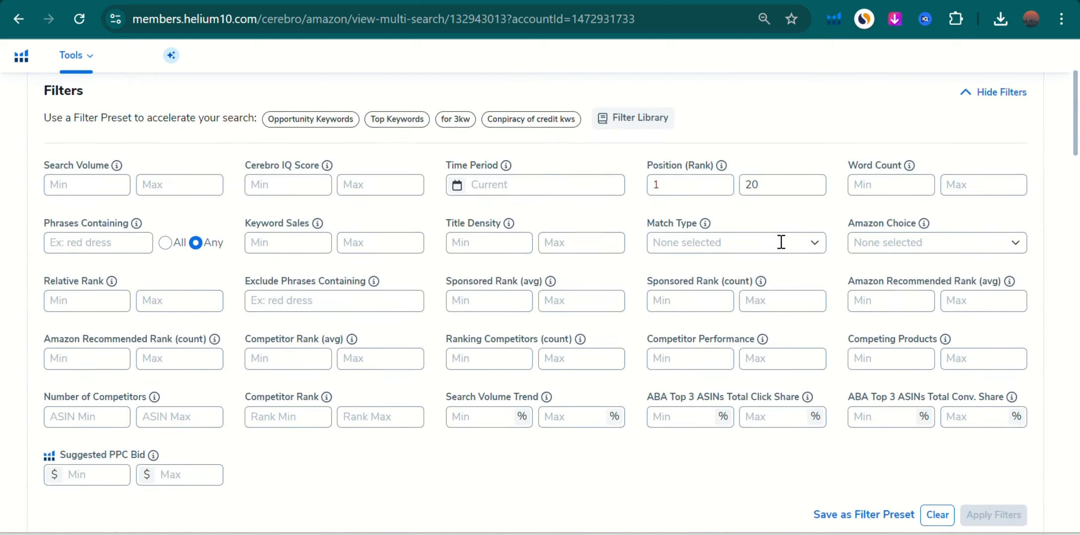
{"action": "scroll", "coordinate": [781, 243], "scroll_direction": "down", "scroll_amount": 2}
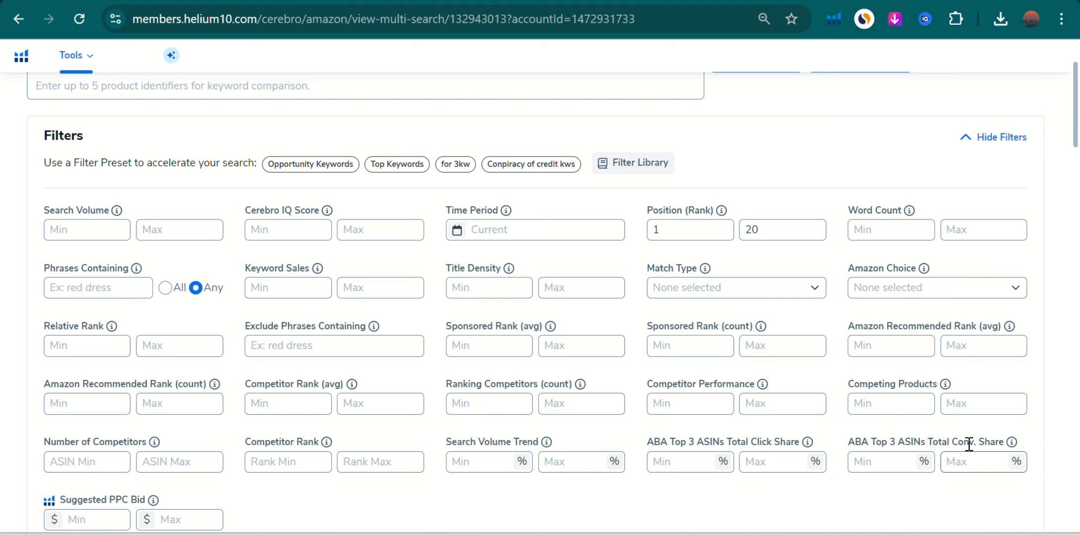
{"action": "left_click", "coordinate": [954, 397]}
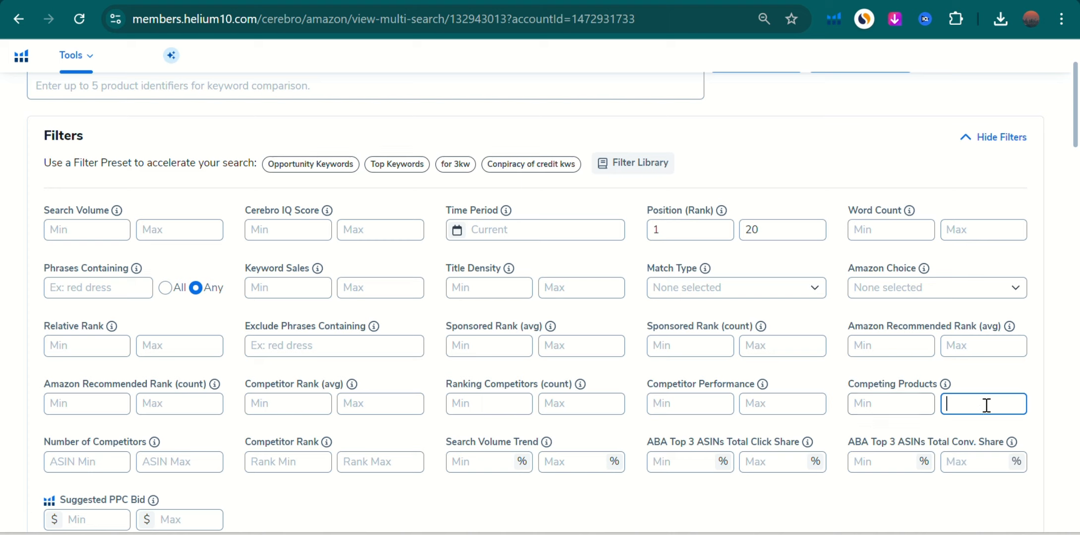
{"action": "type", "text": "1000"}
{"action": "scroll", "coordinate": [987, 406], "scroll_direction": "down", "scroll_amount": 4}
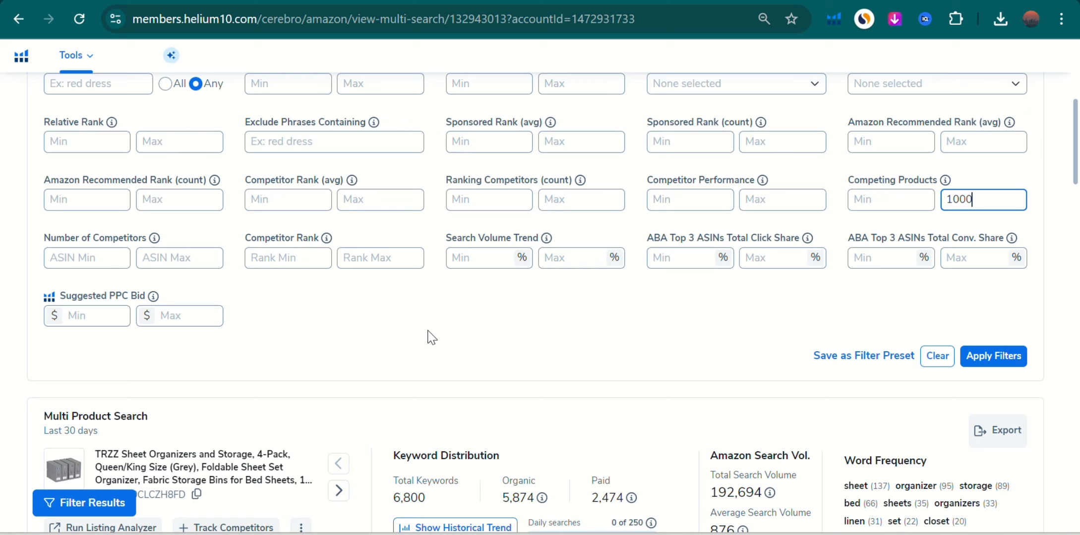
{"action": "left_click", "coordinate": [964, 357]}
Widen the Keyword Phrase column to fit the full phrases and review the refined keyword list.
{"action": "scroll", "coordinate": [459, 324], "scroll_direction": "down", "scroll_amount": 5}
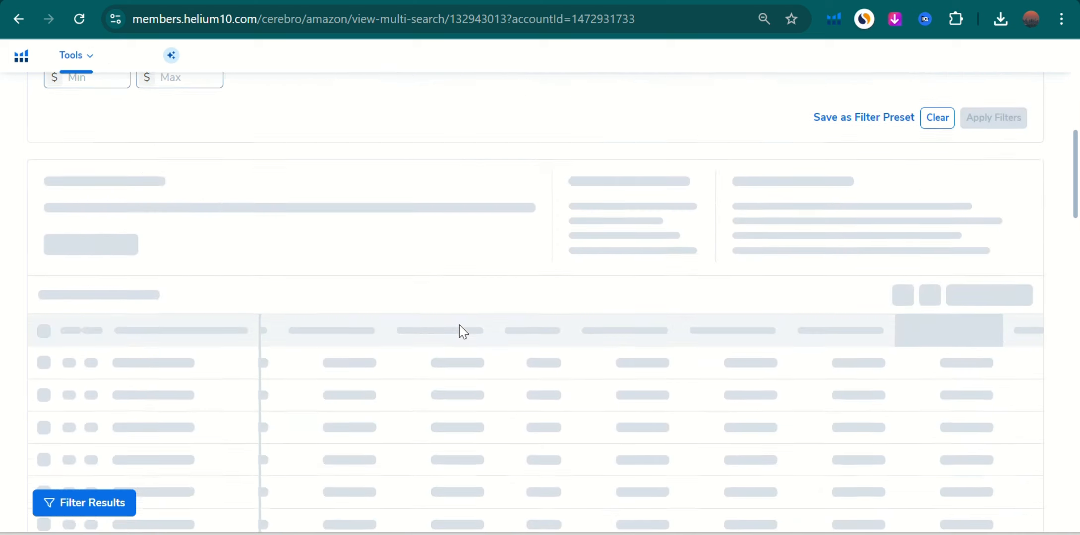
{"action": "scroll", "coordinate": [460, 325], "scroll_direction": "down", "scroll_amount": 5}
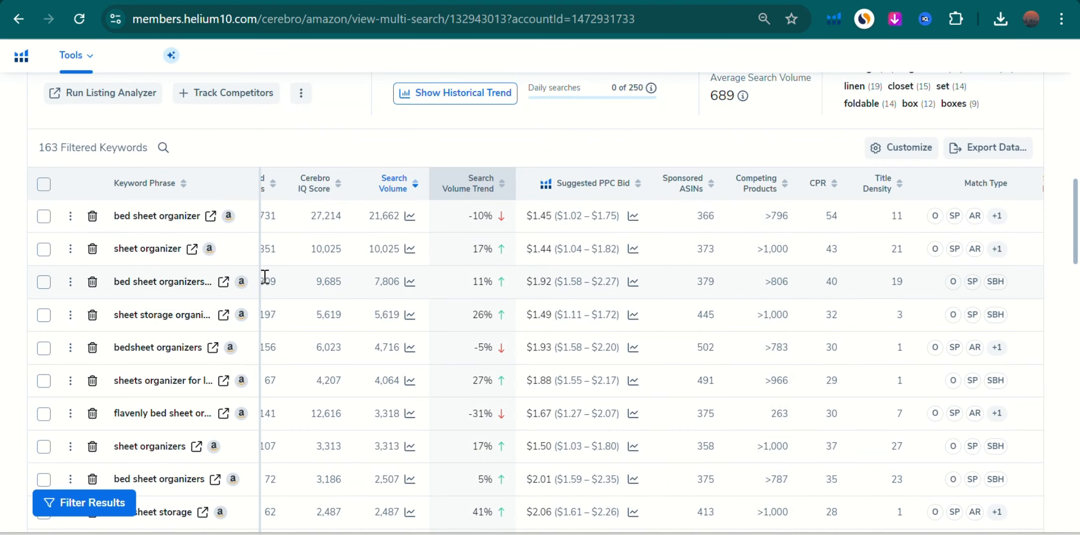
{"action": "left_click_drag", "start_coordinate": [261, 276], "coordinate": [345, 280]}
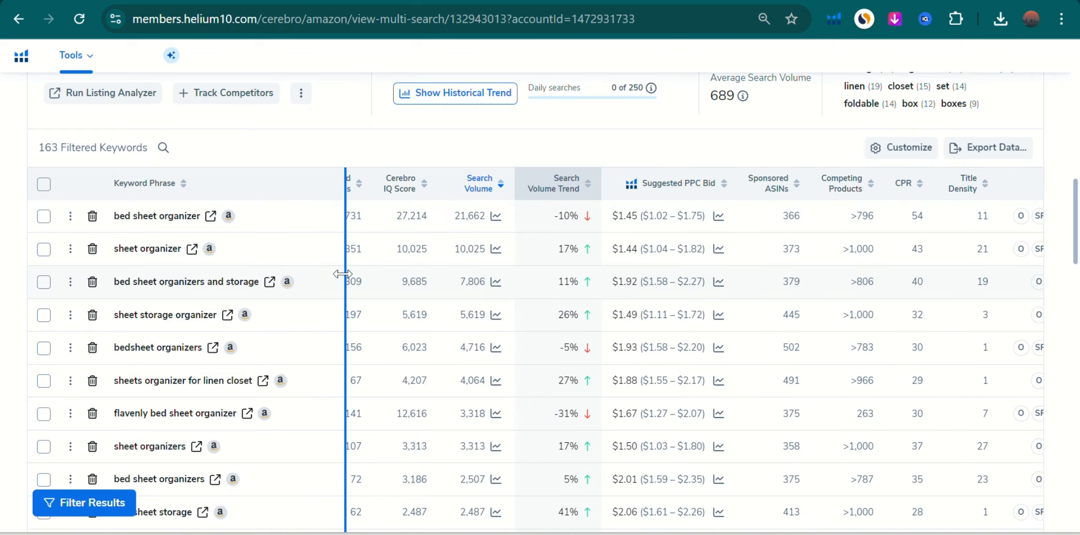
{"action": "scroll", "coordinate": [263, 368], "scroll_direction": "down", "scroll_amount": 5}
{"action": "scroll", "coordinate": [266, 369], "scroll_direction": "down", "scroll_amount": 10}
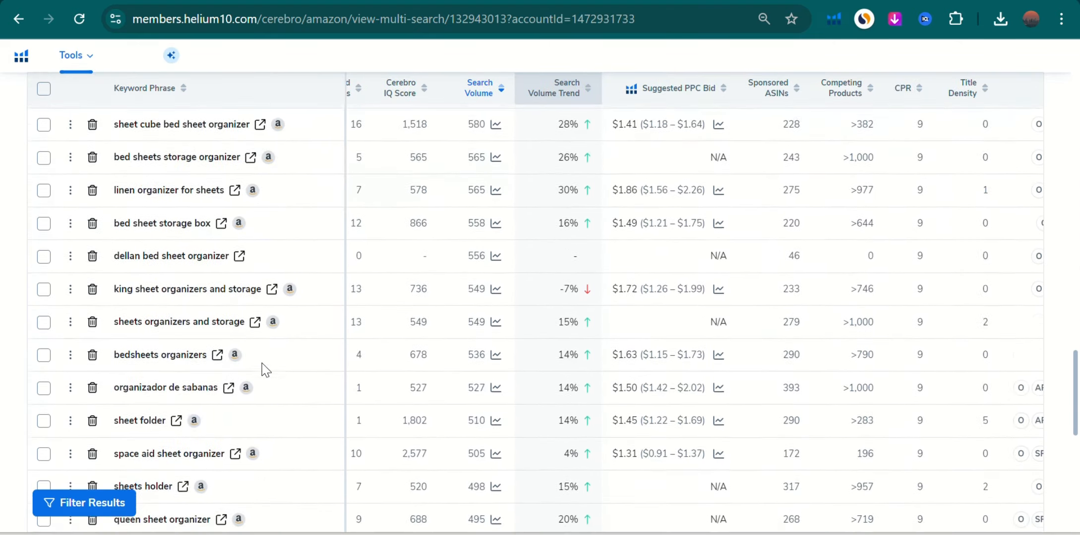
{"action": "scroll", "coordinate": [266, 369], "scroll_direction": "up", "scroll_amount": 20}
{"action": "scroll", "coordinate": [266, 369], "scroll_direction": "down", "scroll_amount": 10}
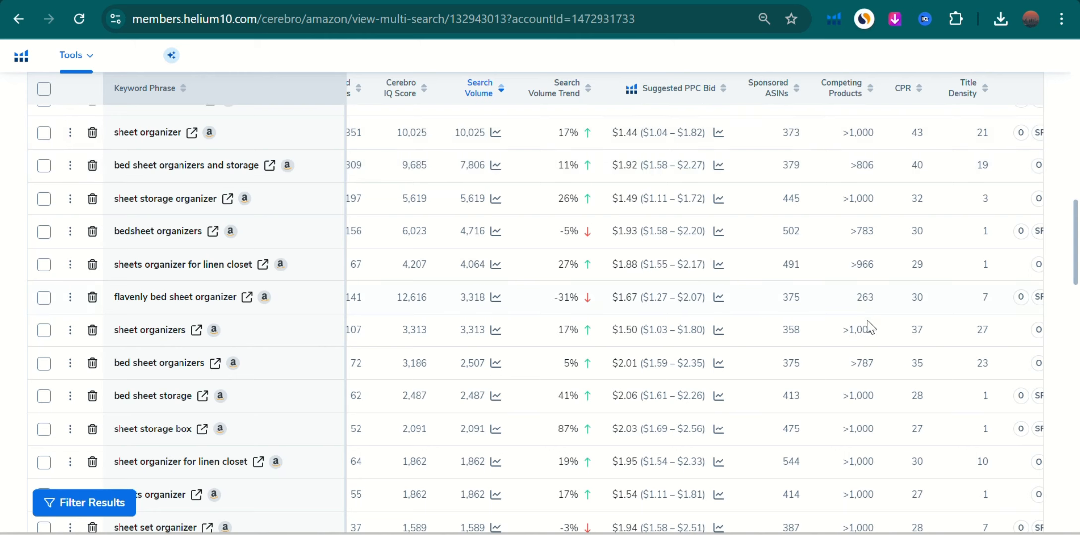
Export the filtered keyword data to Frankenstein.
{"action": "scroll", "coordinate": [868, 325], "scroll_direction": "up", "scroll_amount": 5}
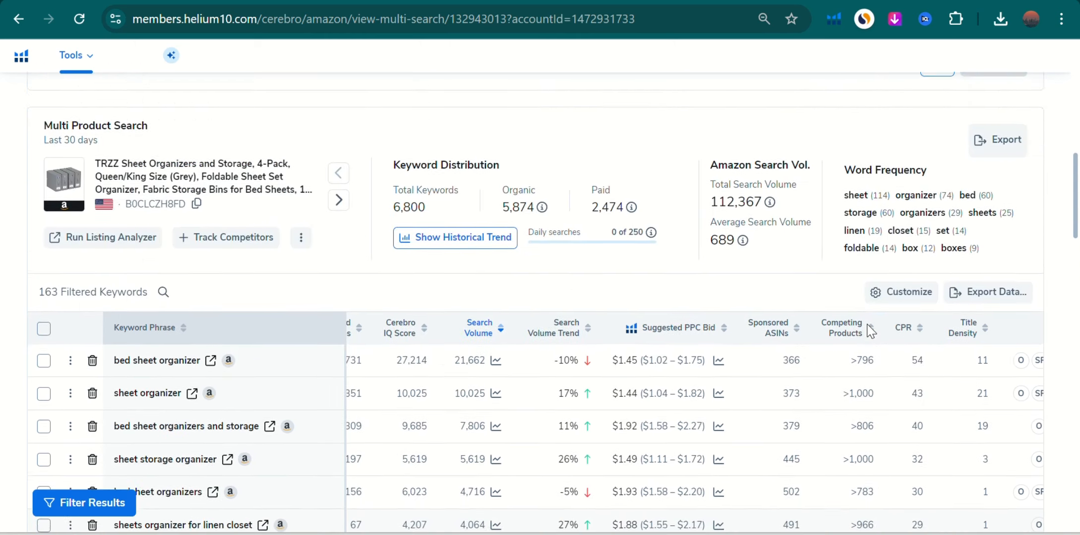
{"action": "left_click", "coordinate": [988, 302]}
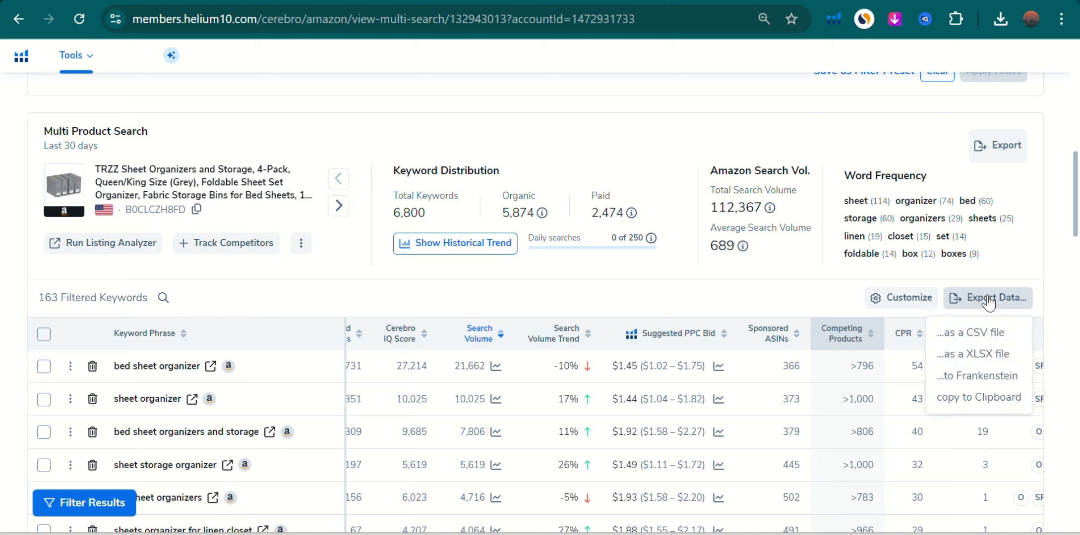
{"action": "left_click", "coordinate": [988, 378]}
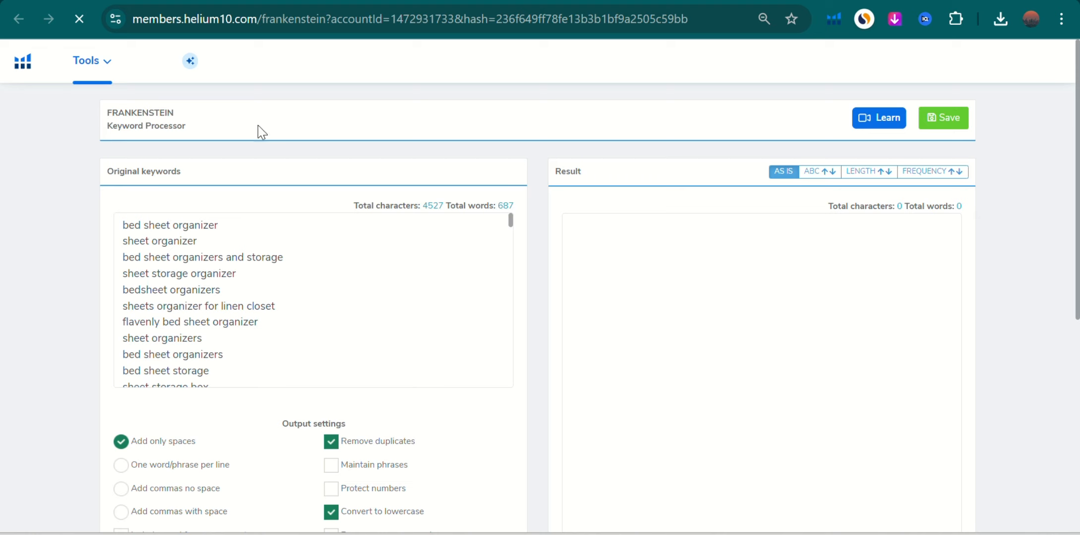
Set the Frankenstein output to remove common words and single letters and to list one word/phrase per line.
{"action": "scroll", "coordinate": [322, 359], "scroll_direction": "down", "scroll_amount": 3}
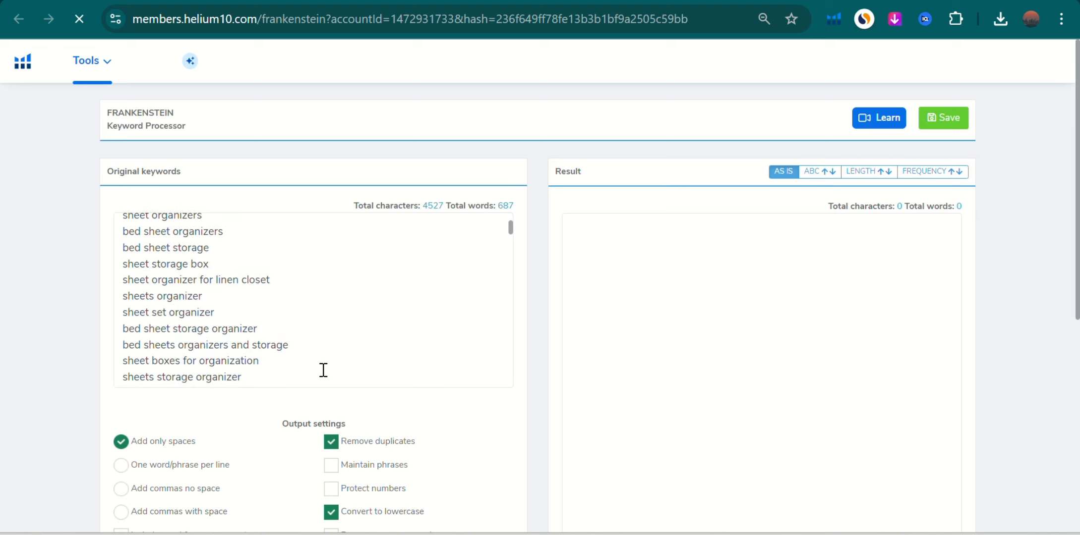
{"action": "left_click", "coordinate": [323, 369]}
{"action": "scroll", "coordinate": [323, 369], "scroll_direction": "up", "scroll_amount": 3}
{"action": "scroll", "coordinate": [323, 371], "scroll_direction": "down", "scroll_amount": 3}
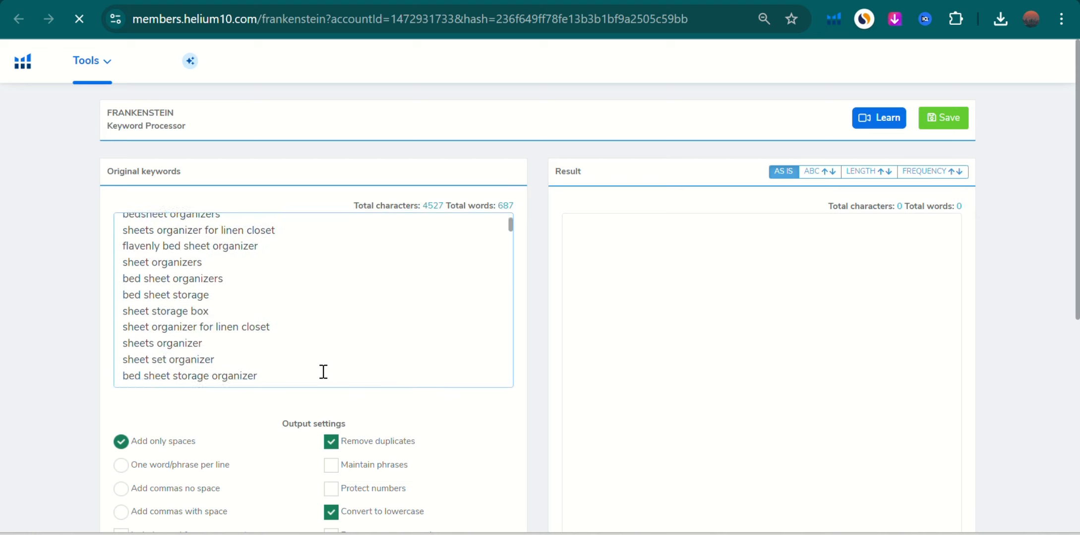
{"action": "scroll", "coordinate": [266, 479], "scroll_direction": "down", "scroll_amount": 3}
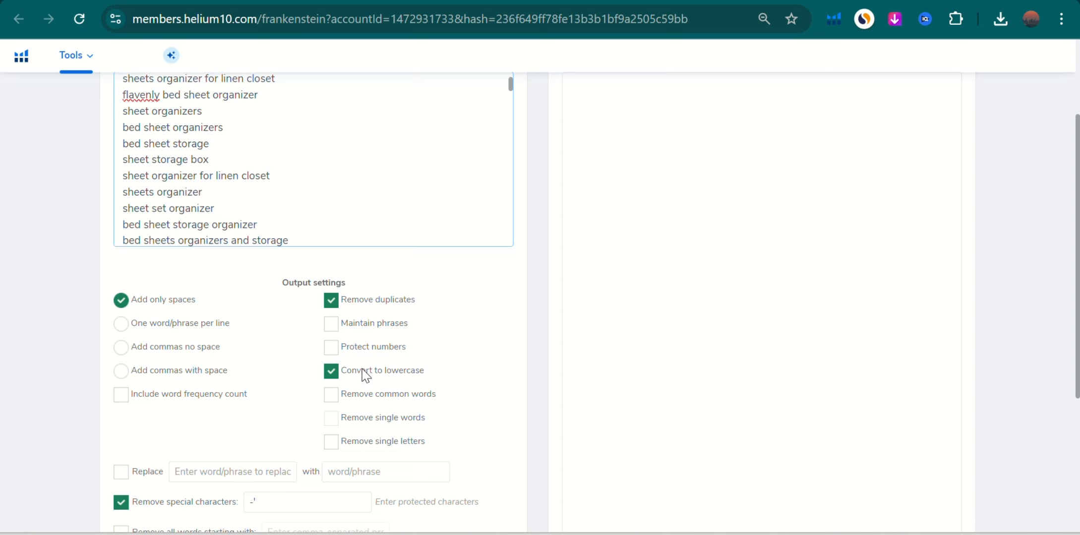
{"action": "mouse_move", "coordinate": [363, 377]}
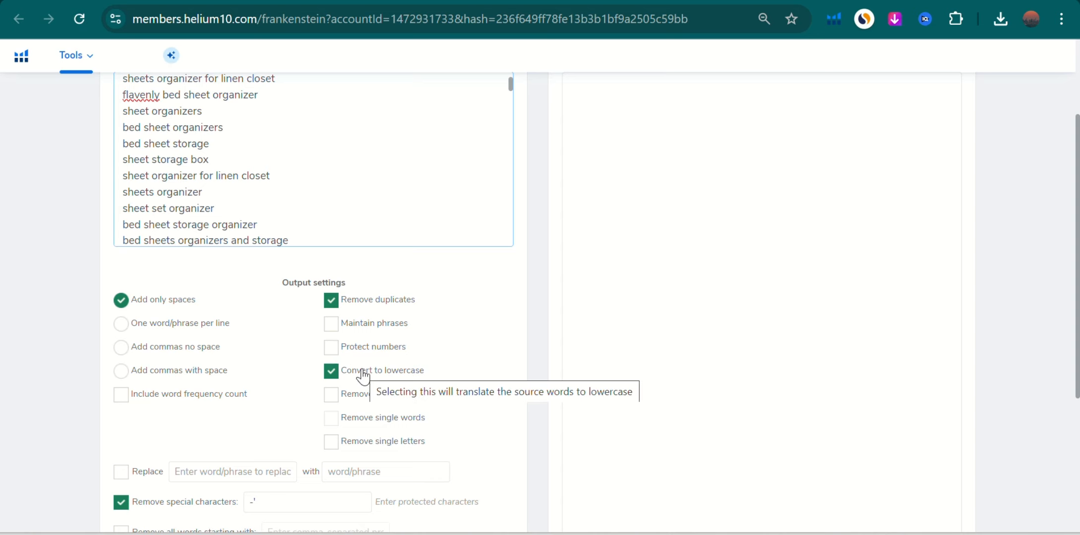
{"action": "left_click", "coordinate": [331, 395]}
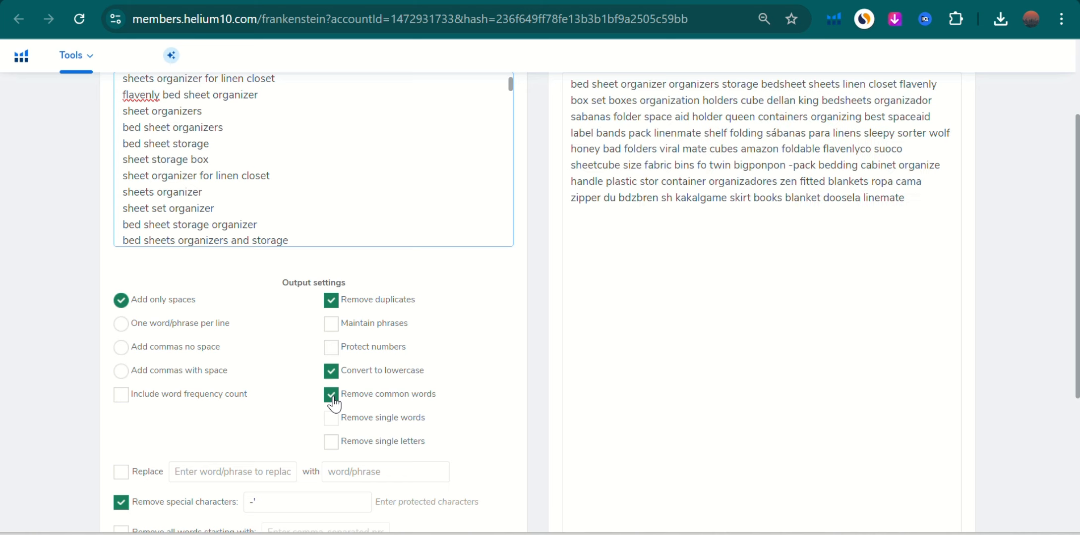
{"action": "left_click", "coordinate": [334, 444]}
{"action": "left_click", "coordinate": [121, 325]}
{"action": "scroll", "coordinate": [784, 276], "scroll_direction": "up", "scroll_amount": 1}
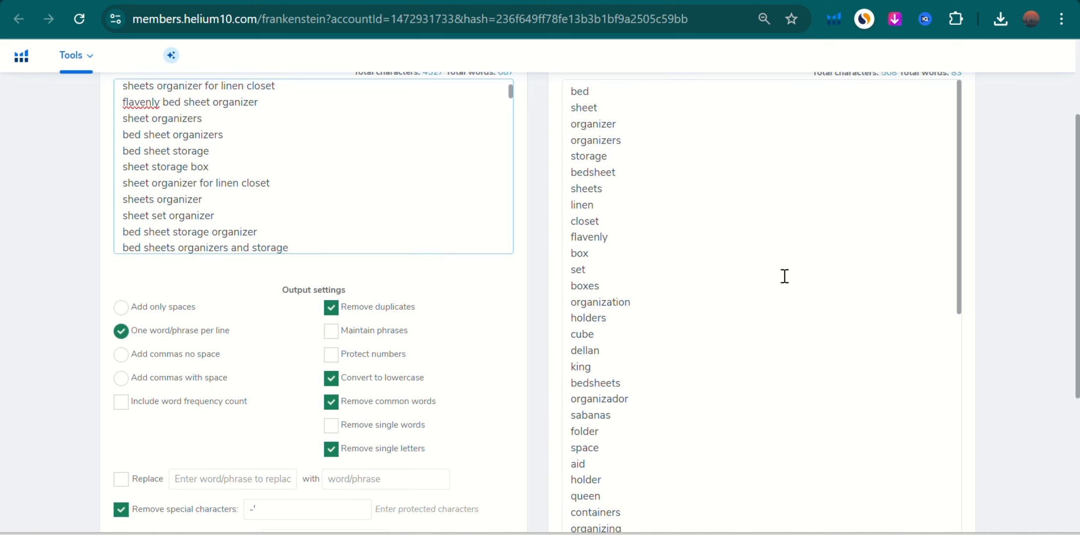
Review the processed word list and send it to Scribbles.
{"action": "scroll", "coordinate": [785, 277], "scroll_direction": "up", "scroll_amount": 1}
{"action": "scroll", "coordinate": [784, 277], "scroll_direction": "down", "scroll_amount": 6}
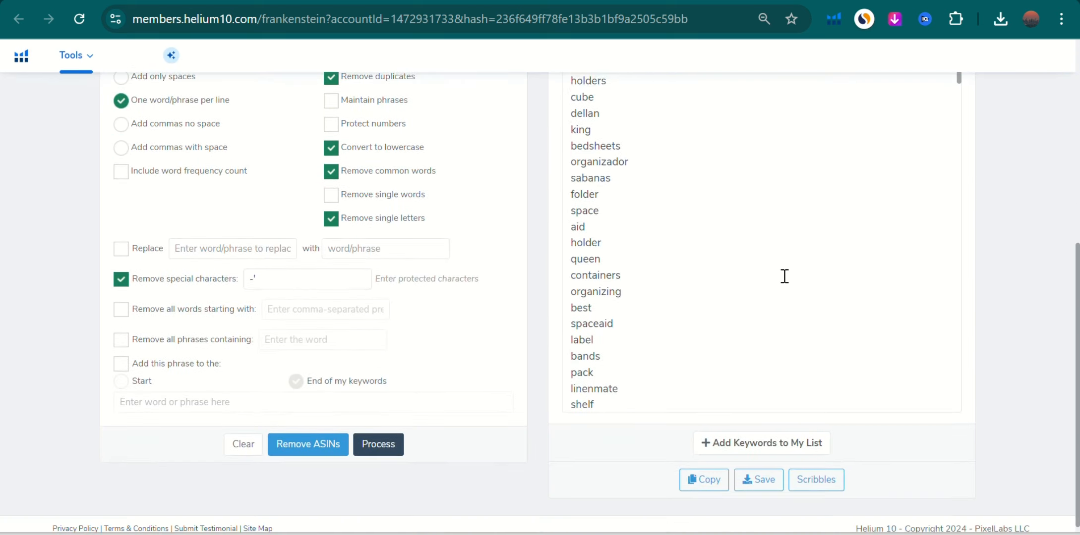
{"action": "scroll", "coordinate": [784, 277], "scroll_direction": "up", "scroll_amount": 1}
{"action": "scroll", "coordinate": [784, 276], "scroll_direction": "up", "scroll_amount": 5}
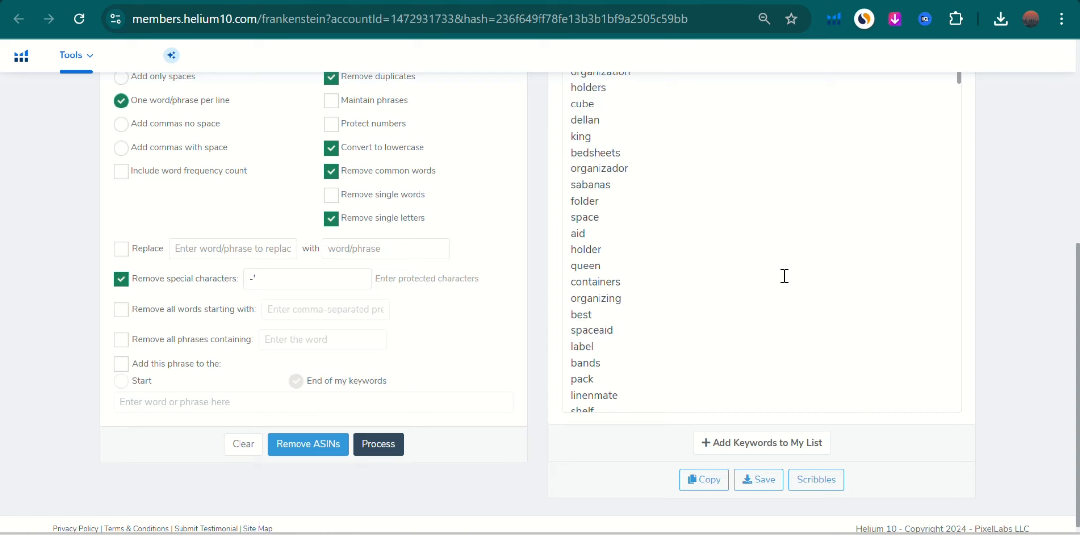
{"action": "scroll", "coordinate": [784, 277], "scroll_direction": "down", "scroll_amount": 5}
{"action": "scroll", "coordinate": [784, 276], "scroll_direction": "down", "scroll_amount": 1}
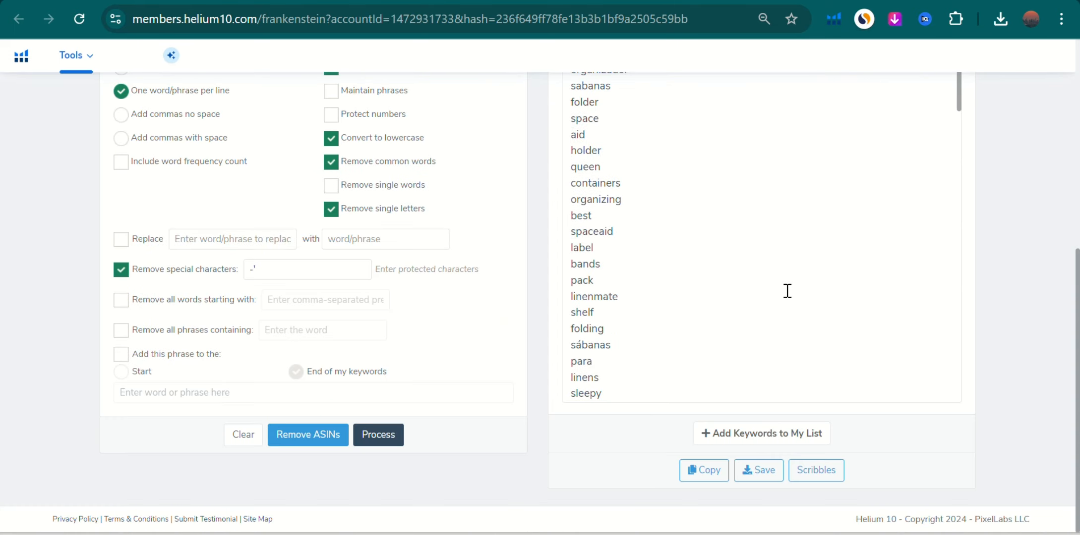
{"action": "left_click", "coordinate": [821, 477]}
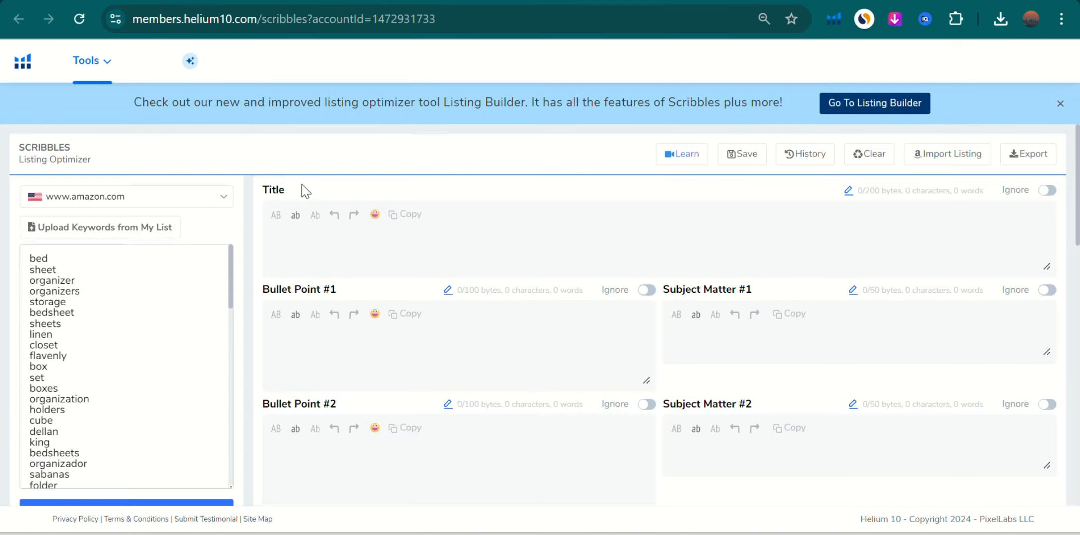
Review the bed sheet organizer listing copy in the Word document, and return to Scribbles to look over its listing fields.
{"action": "left_click", "coordinate": [138, 264]}
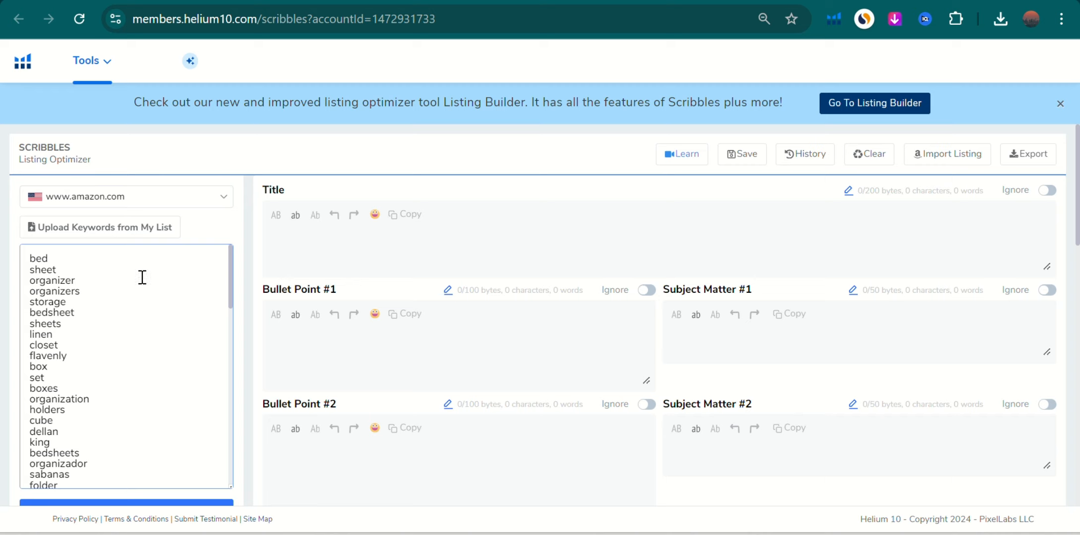
{"action": "left_click", "coordinate": [334, 269]}
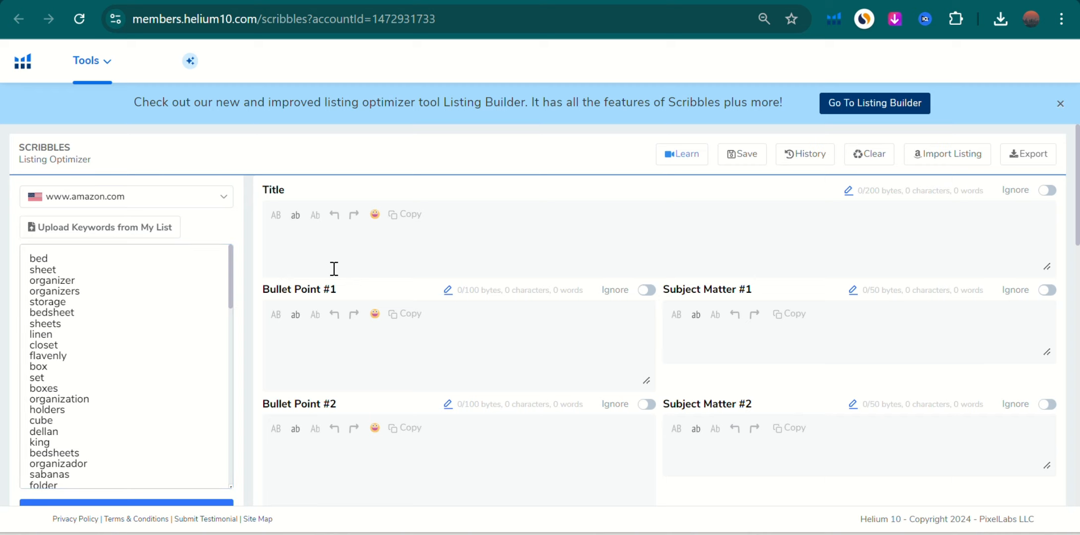
{"action": "left_click", "coordinate": [316, 243]}
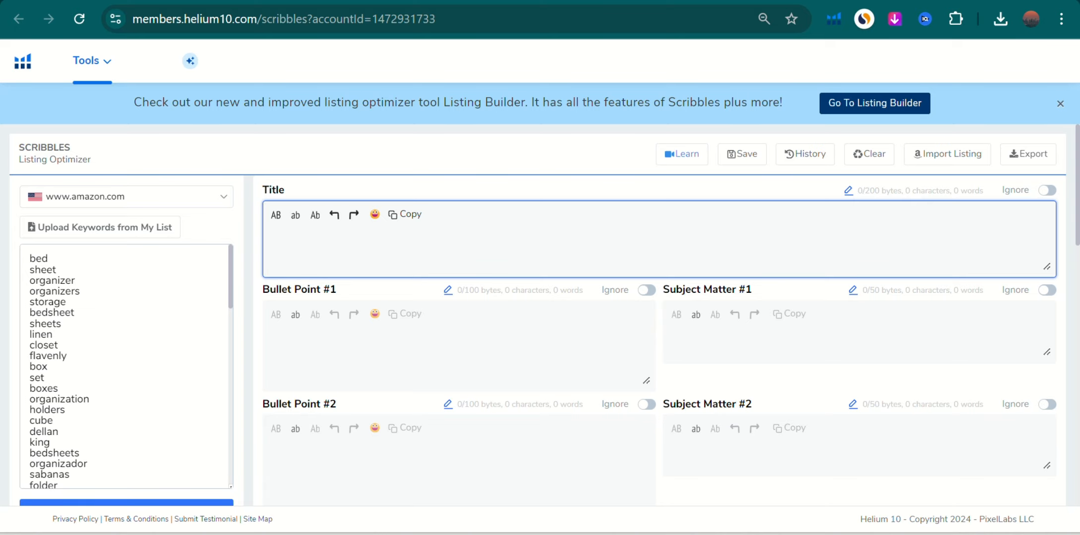
{"action": "left_click", "coordinate": [795, 534]}
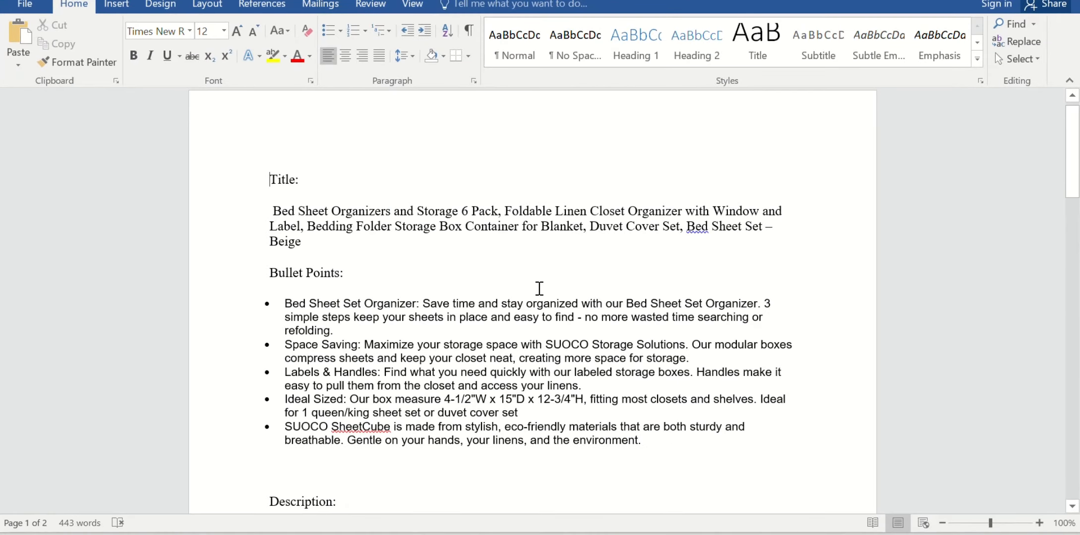
{"action": "scroll", "coordinate": [539, 289], "scroll_direction": "down", "scroll_amount": 15}
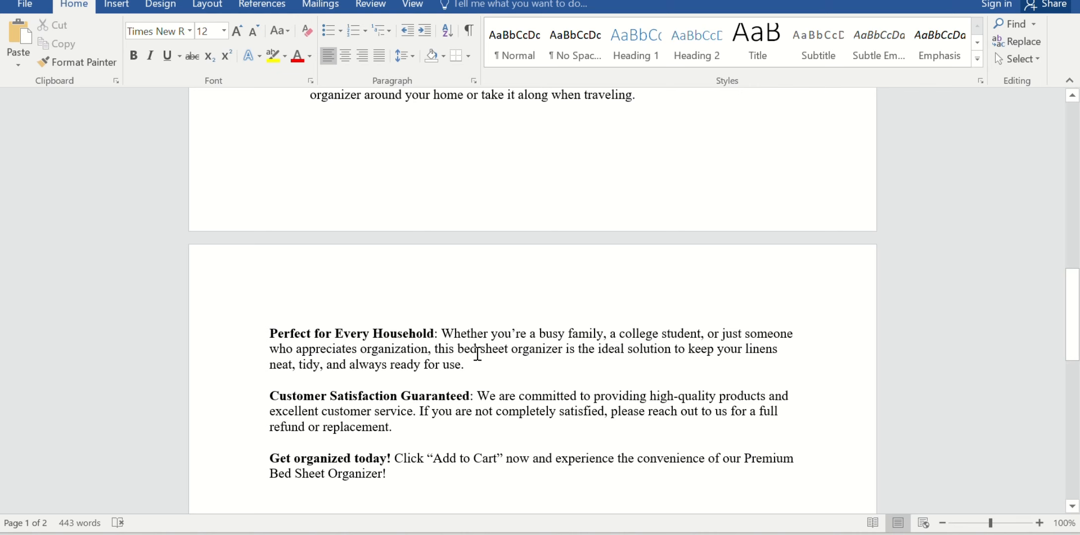
{"action": "scroll", "coordinate": [478, 347], "scroll_direction": "up", "scroll_amount": 15}
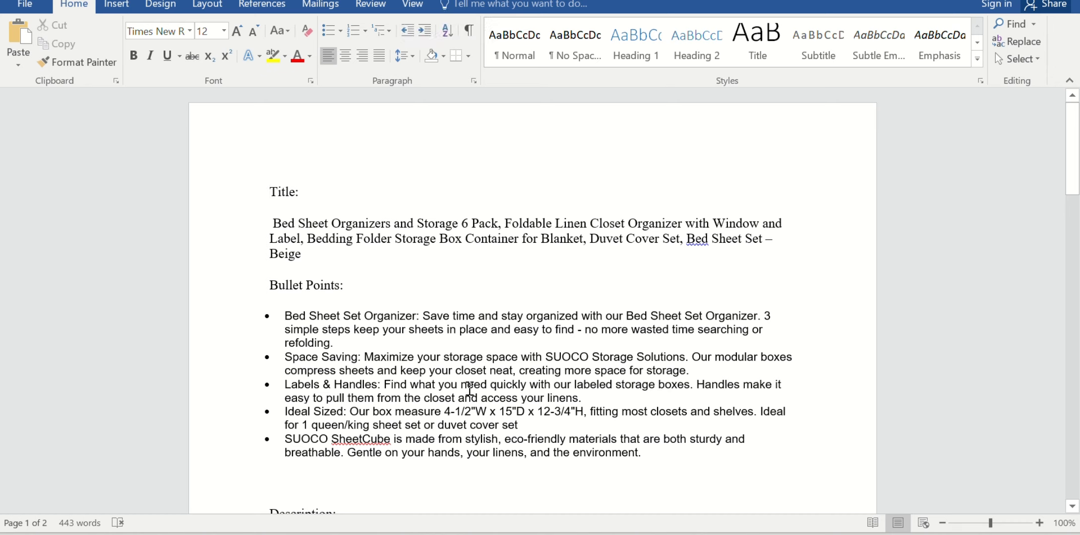
{"action": "key", "text": "alt+Tab"}
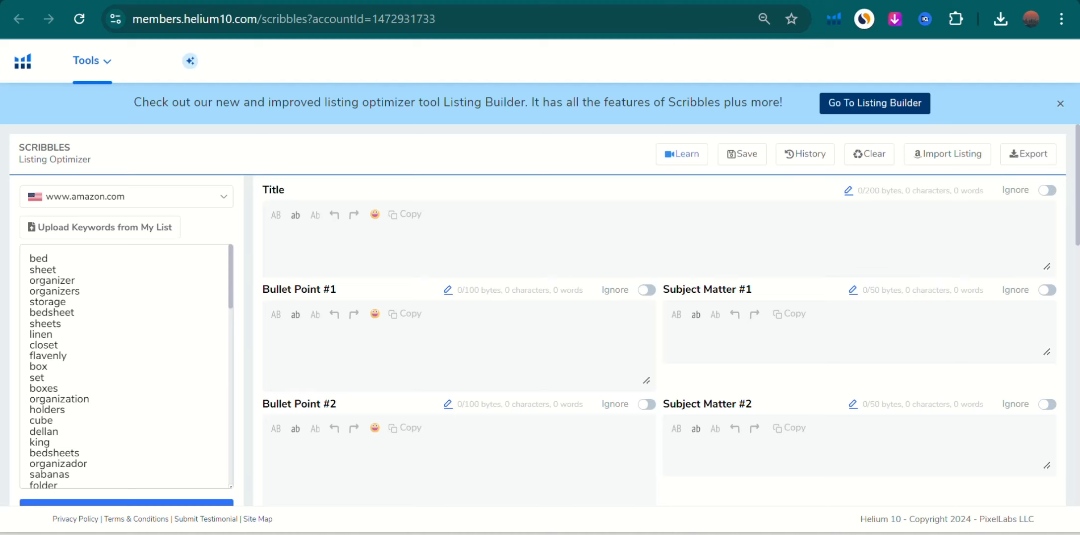
{"action": "left_click", "coordinate": [327, 223]}
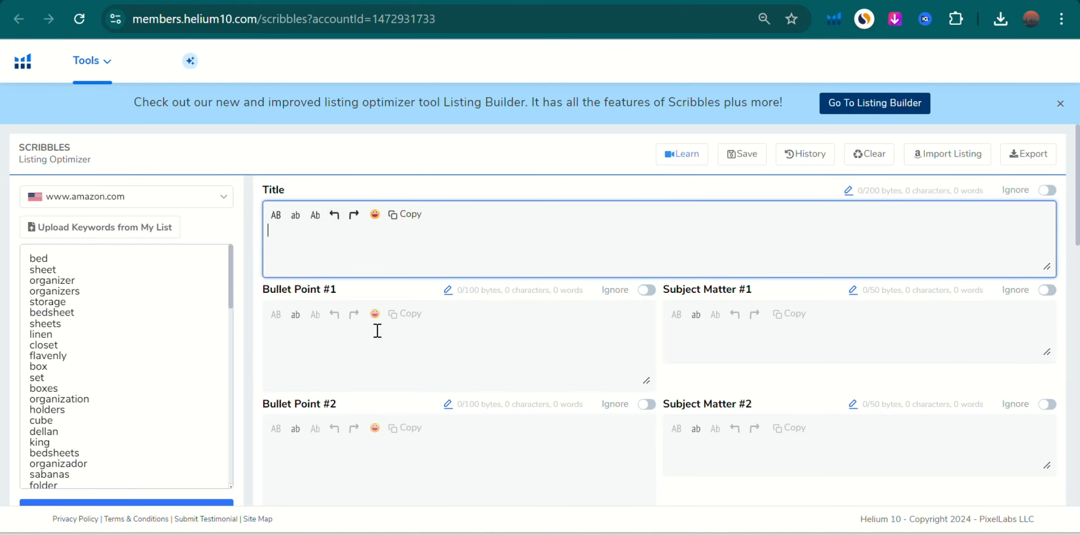
{"action": "scroll", "coordinate": [376, 331], "scroll_direction": "down", "scroll_amount": 6}
{"action": "scroll", "coordinate": [376, 339], "scroll_direction": "down", "scroll_amount": 1}
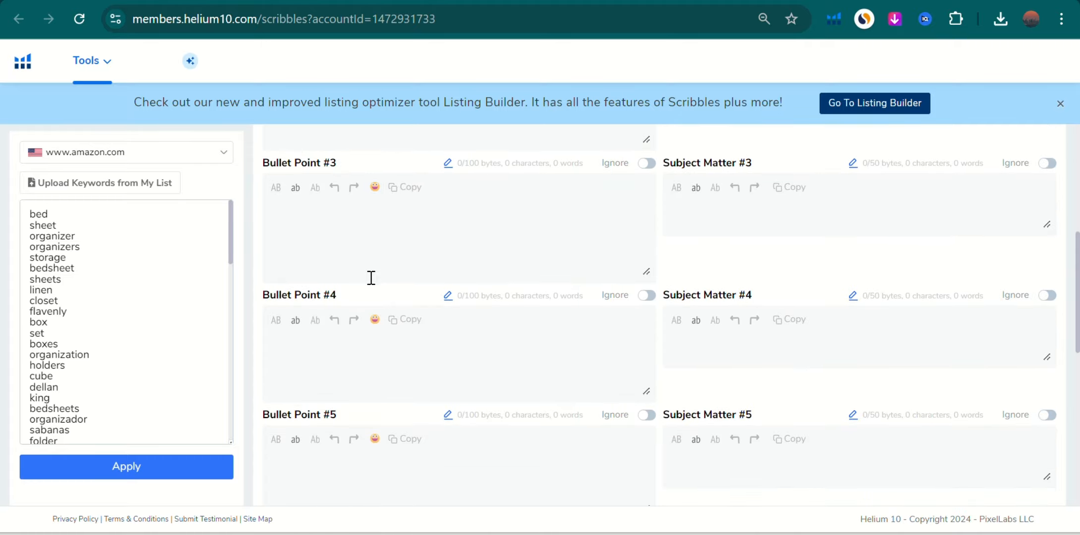
{"action": "scroll", "coordinate": [371, 277], "scroll_direction": "down", "scroll_amount": 6}
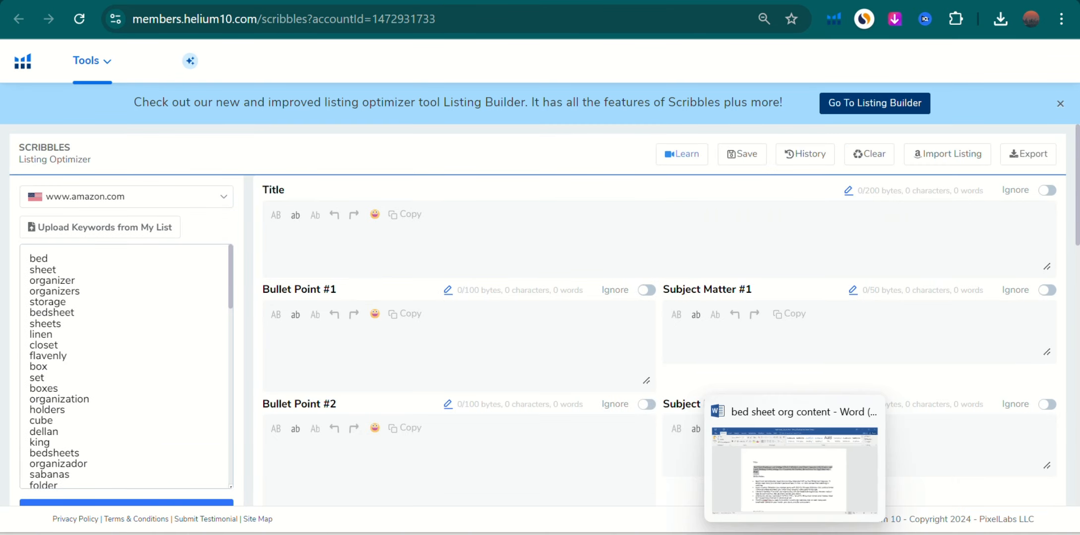
Copy the title, bullet points and description from the Word document into the matching Scribbles fields.
{"action": "left_click", "coordinate": [795, 534]}
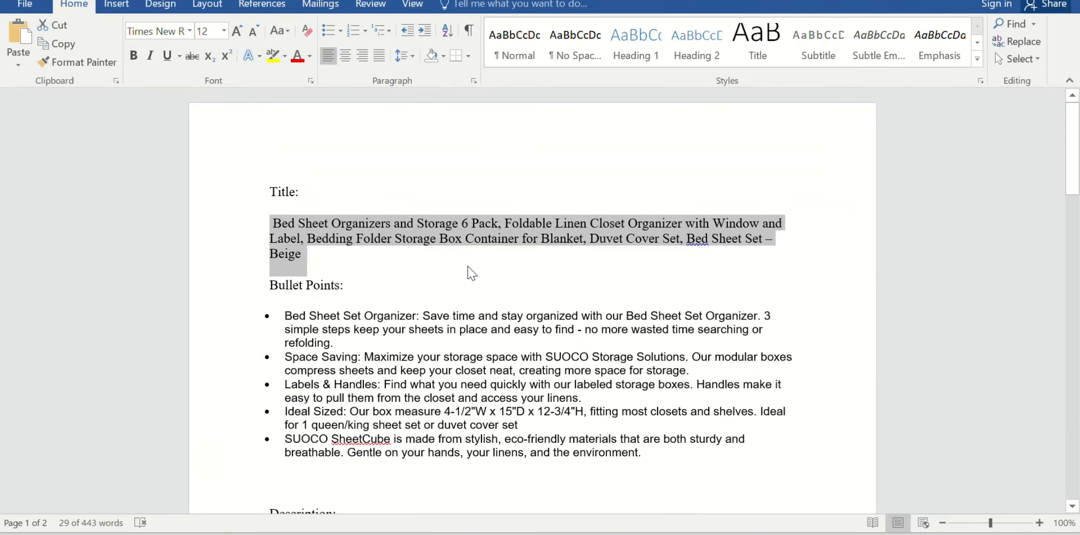
{"action": "right_click", "coordinate": [458, 237]}
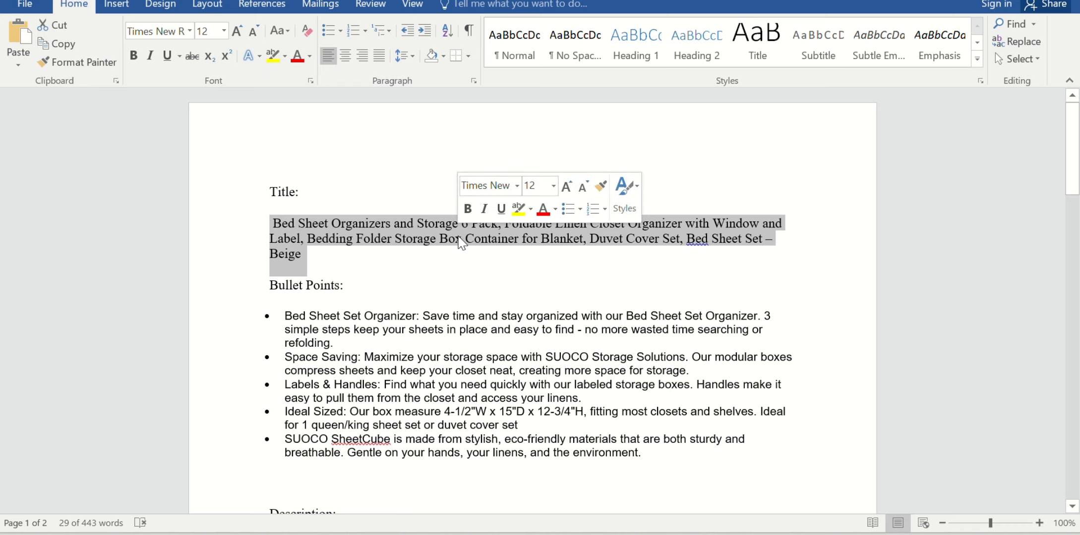
{"action": "key", "text": "ctrl+c"}
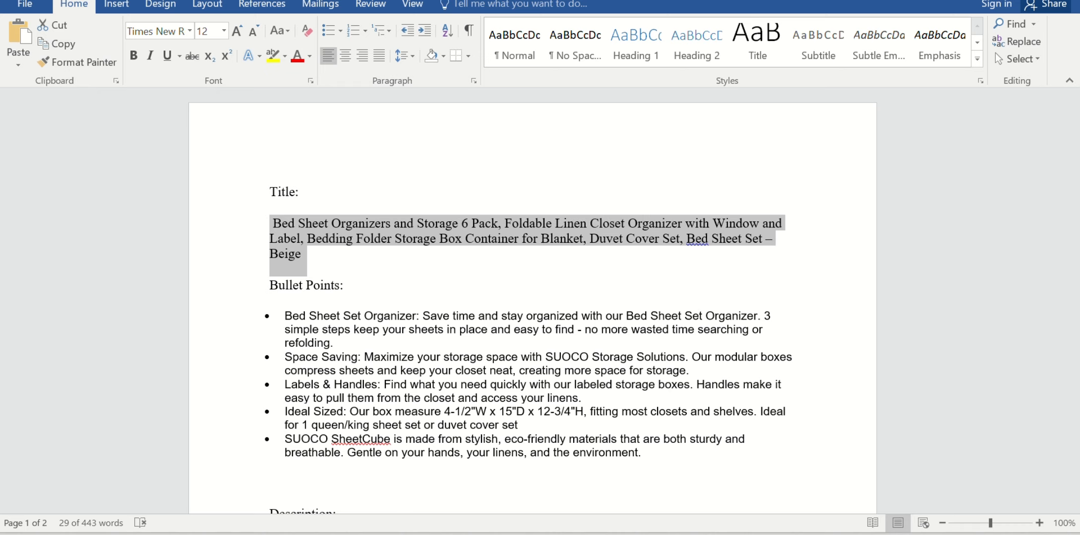
{"action": "key", "text": "alt+Tab"}
{"action": "key", "text": "ctrl+v"}
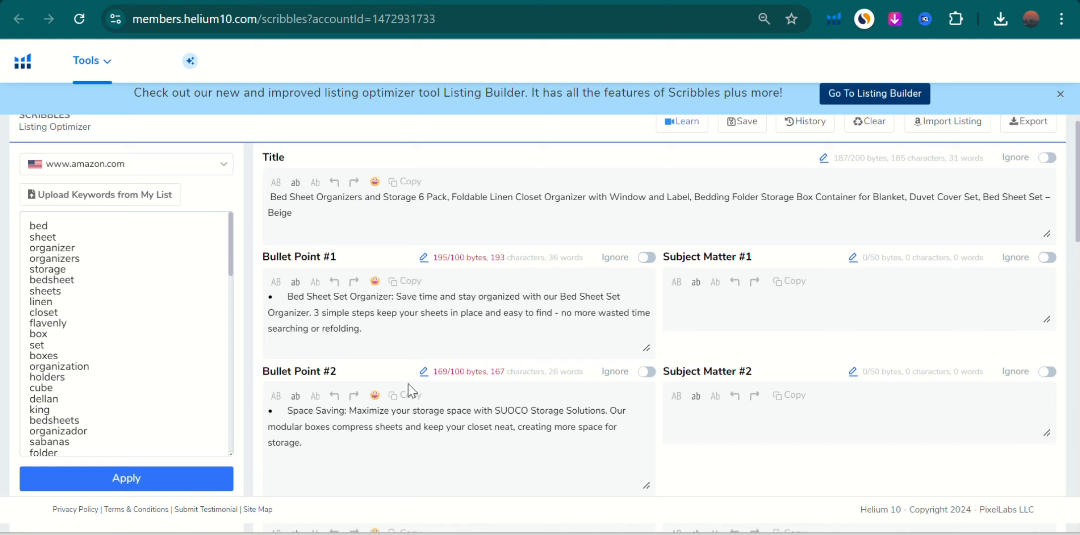
Check the filled-in bullet points and description, and apply the keyword list to the listing.
{"action": "scroll", "coordinate": [480, 410], "scroll_direction": "down", "scroll_amount": 10}
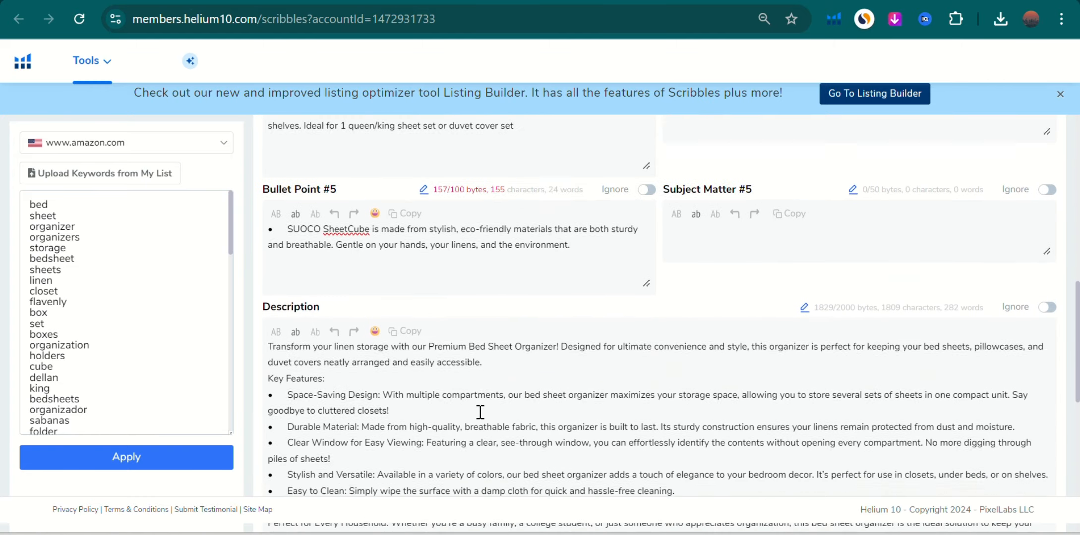
{"action": "scroll", "coordinate": [480, 412], "scroll_direction": "down", "scroll_amount": 3}
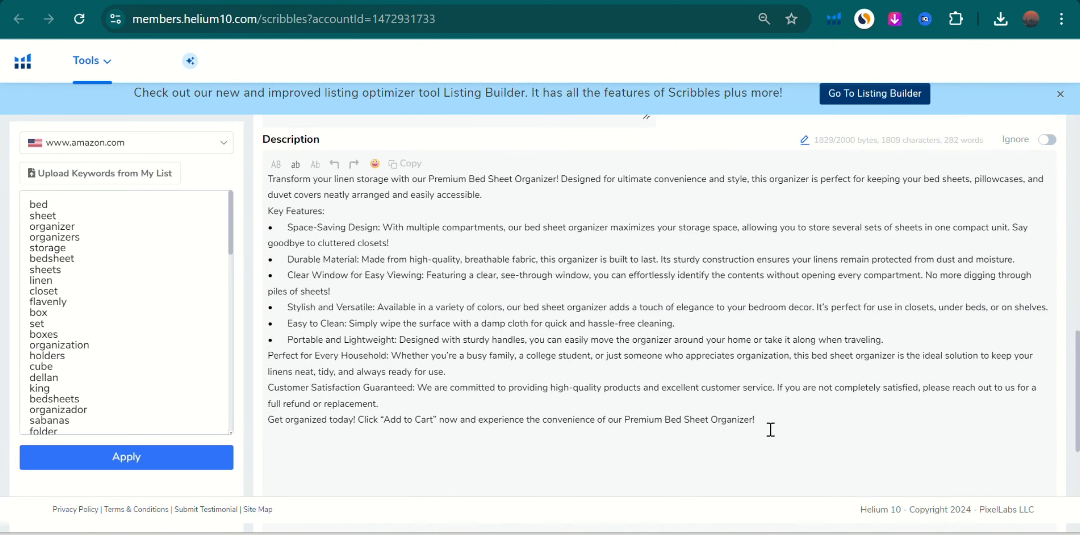
{"action": "scroll", "coordinate": [368, 308], "scroll_direction": "up", "scroll_amount": 6}
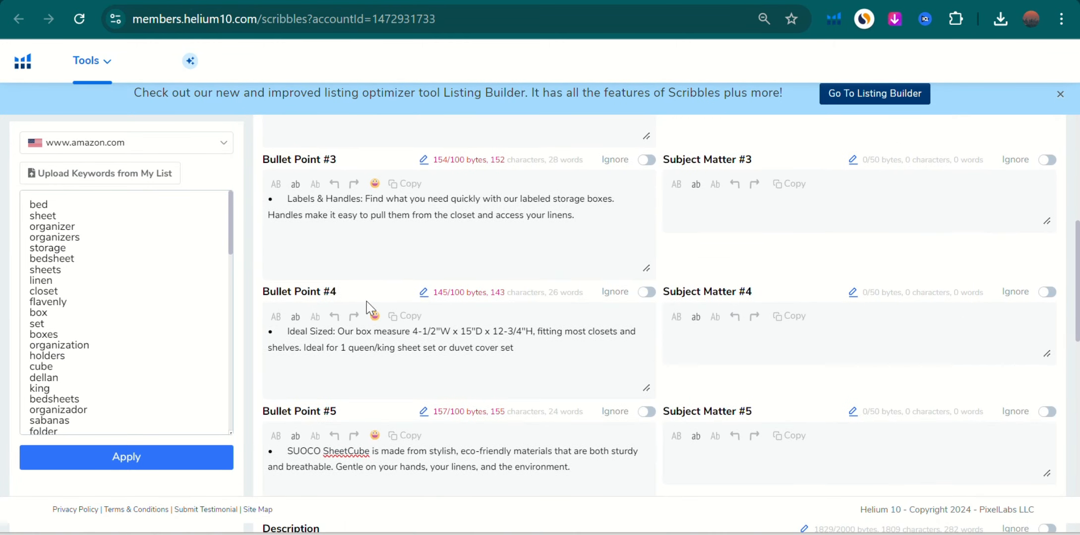
{"action": "left_click", "coordinate": [142, 458]}
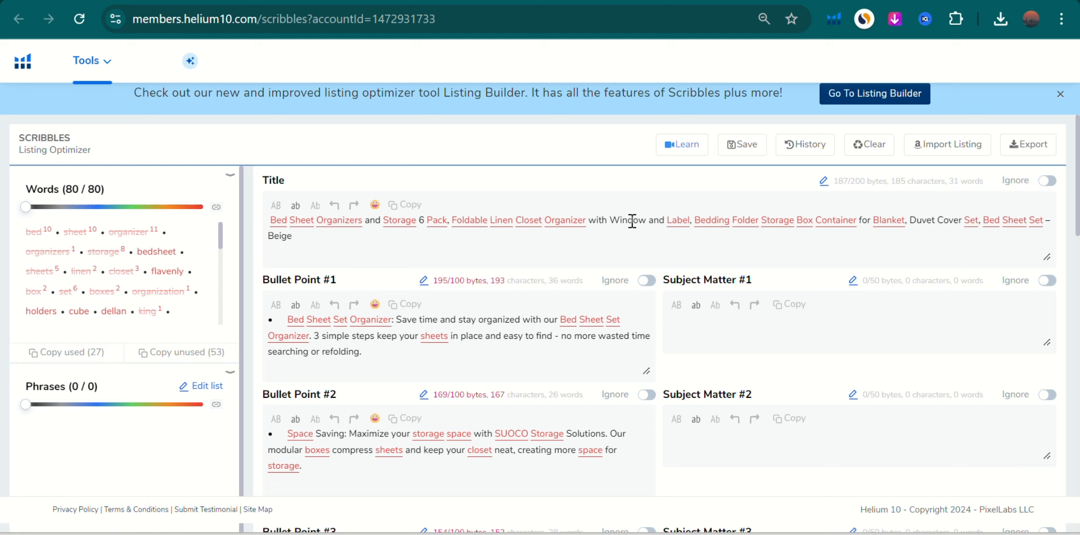
Copy the unused keywords from the Words list and paste them into the Search Terms field.
{"action": "scroll", "coordinate": [501, 339], "scroll_direction": "down", "scroll_amount": 3}
{"action": "scroll", "coordinate": [502, 339], "scroll_direction": "up", "scroll_amount": 2}
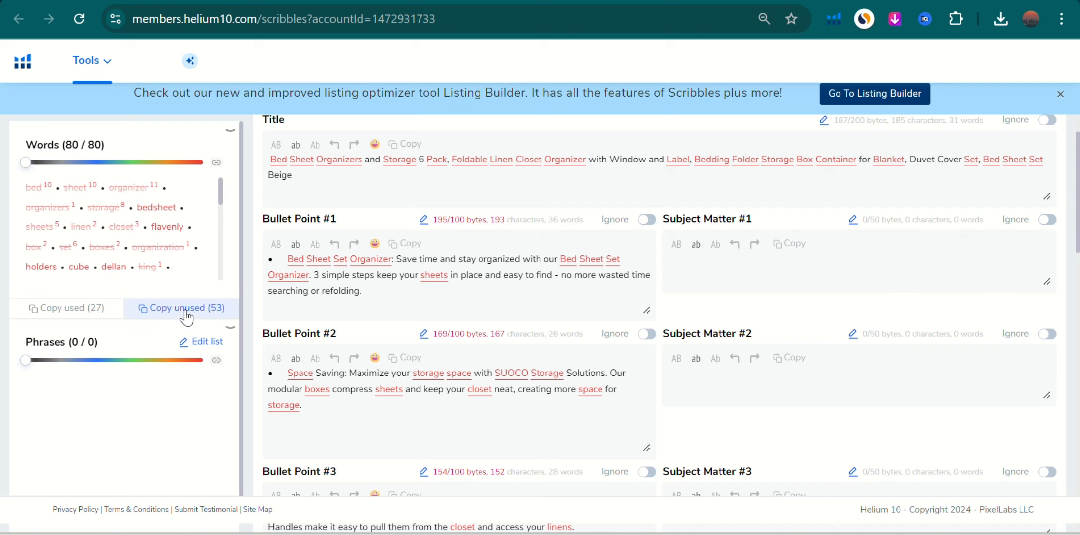
{"action": "scroll", "coordinate": [422, 403], "scroll_direction": "down", "scroll_amount": 15}
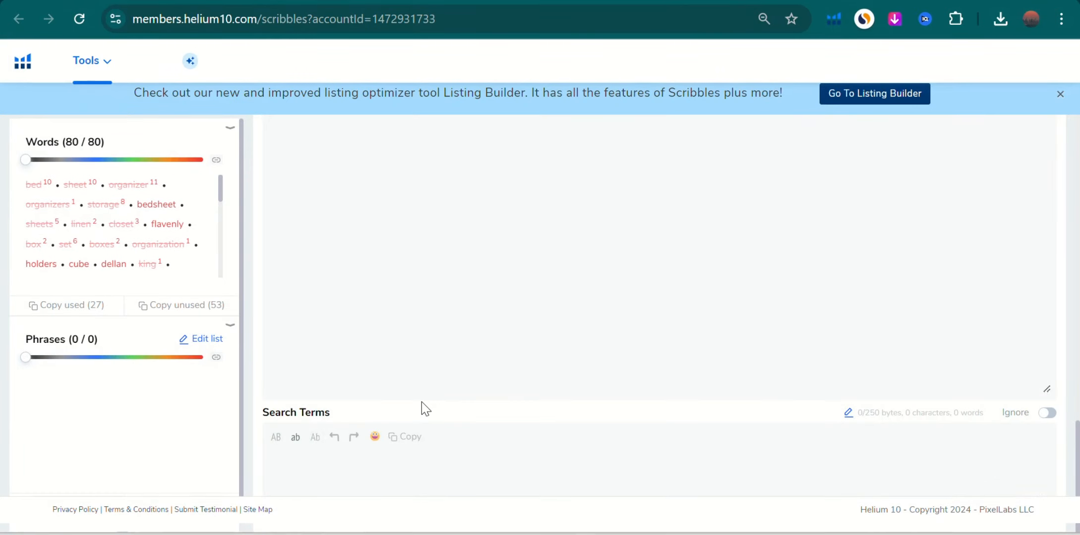
{"action": "left_click", "coordinate": [333, 482]}
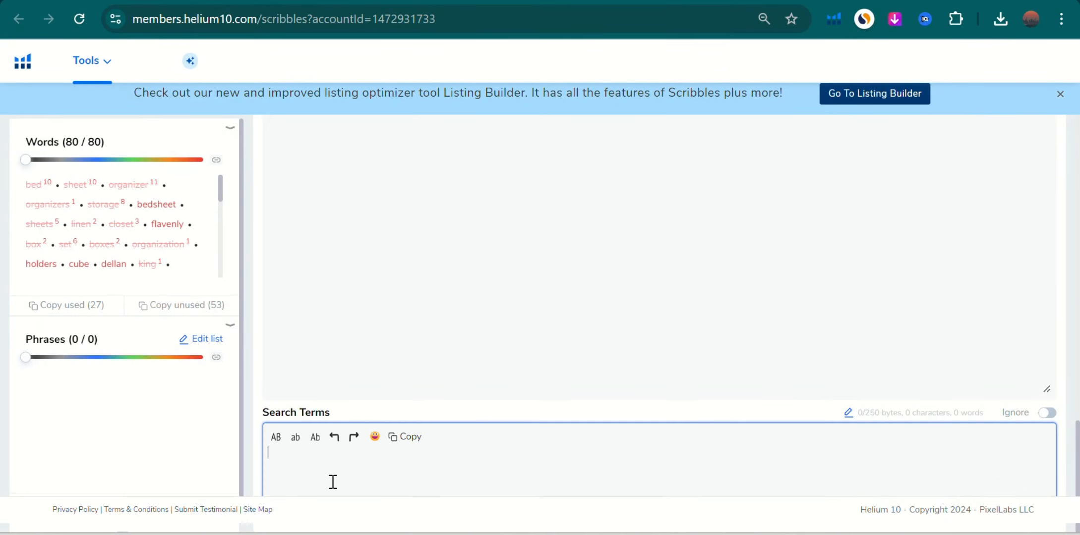
{"action": "key", "text": "ctrl+v"}
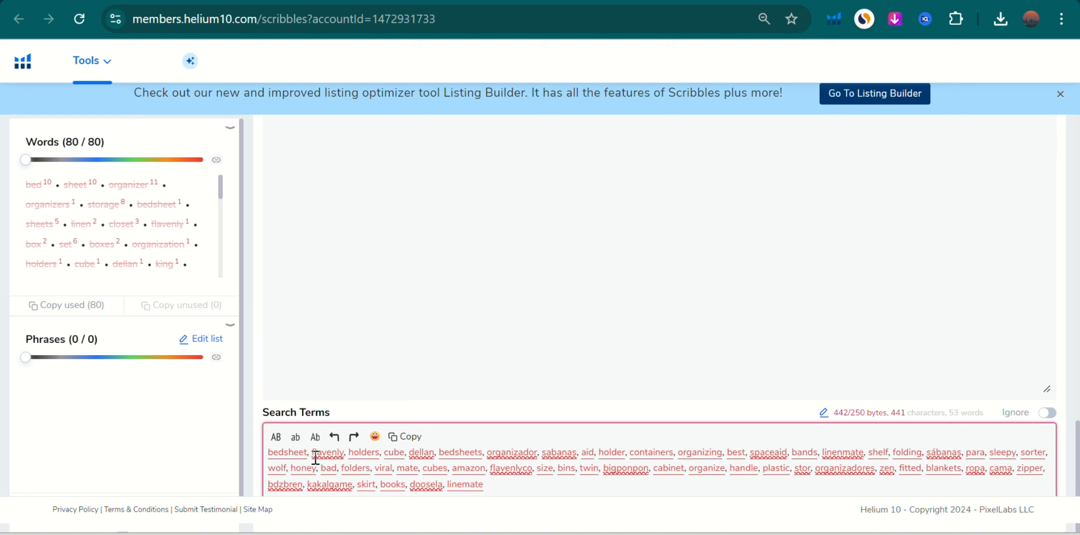
Change "bed sheet organizer" to "bedsheet organizer" in the Space-Saving Design bullet of the description.
{"action": "scroll", "coordinate": [378, 239], "scroll_direction": "up", "scroll_amount": 5}
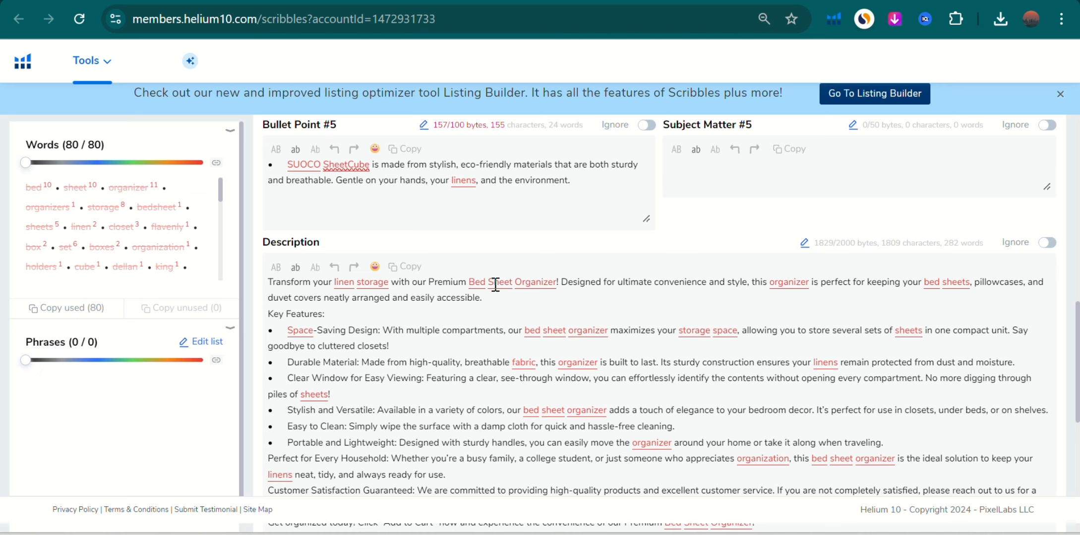
{"action": "left_click", "coordinate": [544, 332]}
{"action": "key", "text": "BackSpace"}
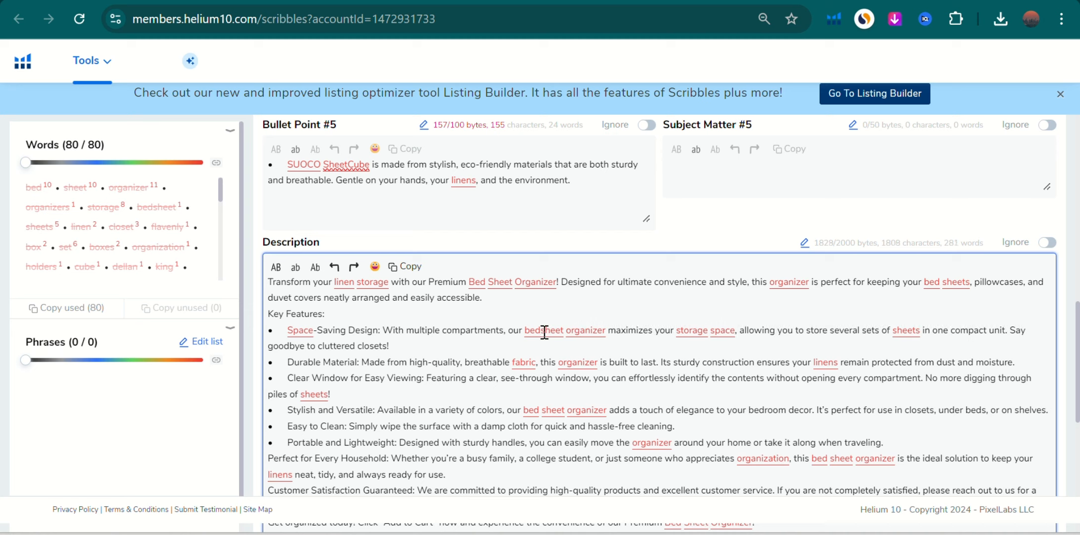
{"action": "left_click", "coordinate": [601, 300]}
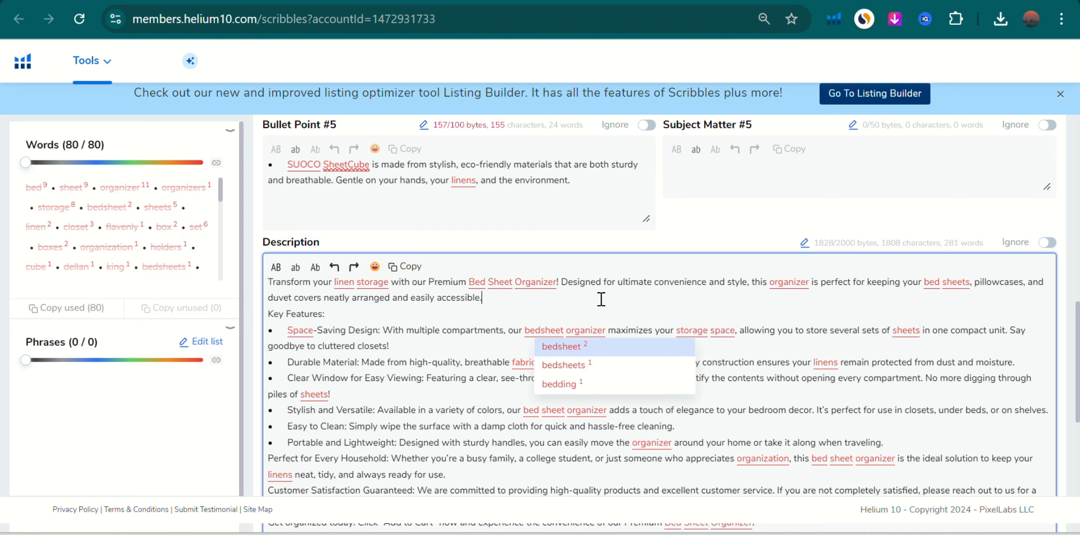
Dismiss the keyword suggestions in the description and remove "bedsheet" from the start of the Search Terms.
{"action": "left_click", "coordinate": [558, 349]}
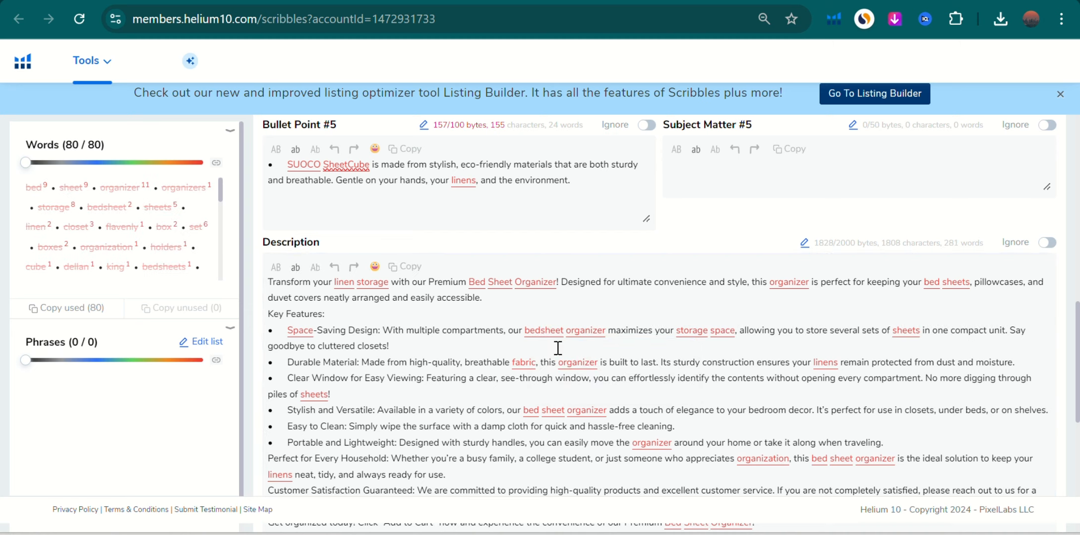
{"action": "scroll", "coordinate": [558, 349], "scroll_direction": "down", "scroll_amount": 10}
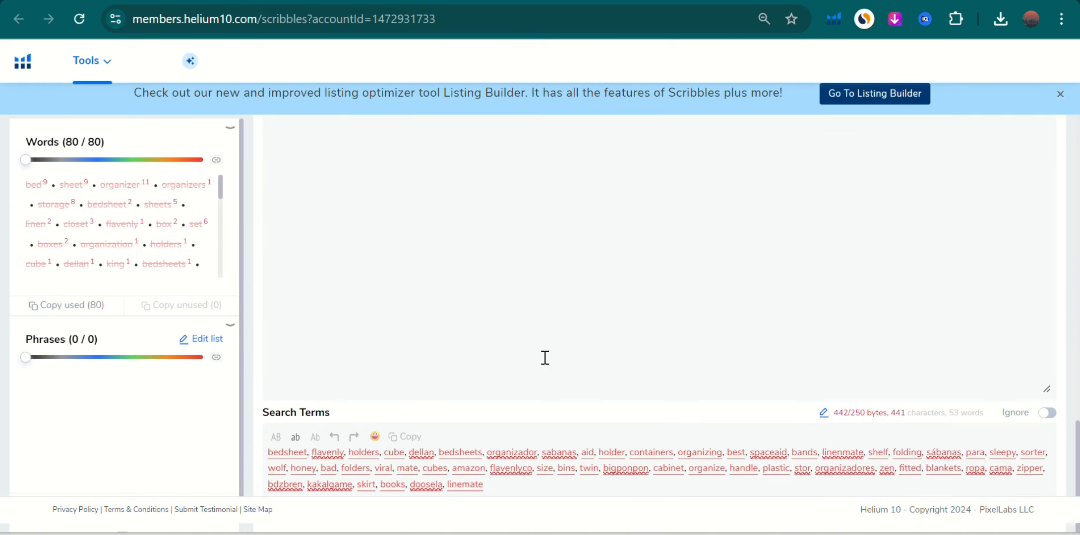
{"action": "left_click", "coordinate": [314, 455]}
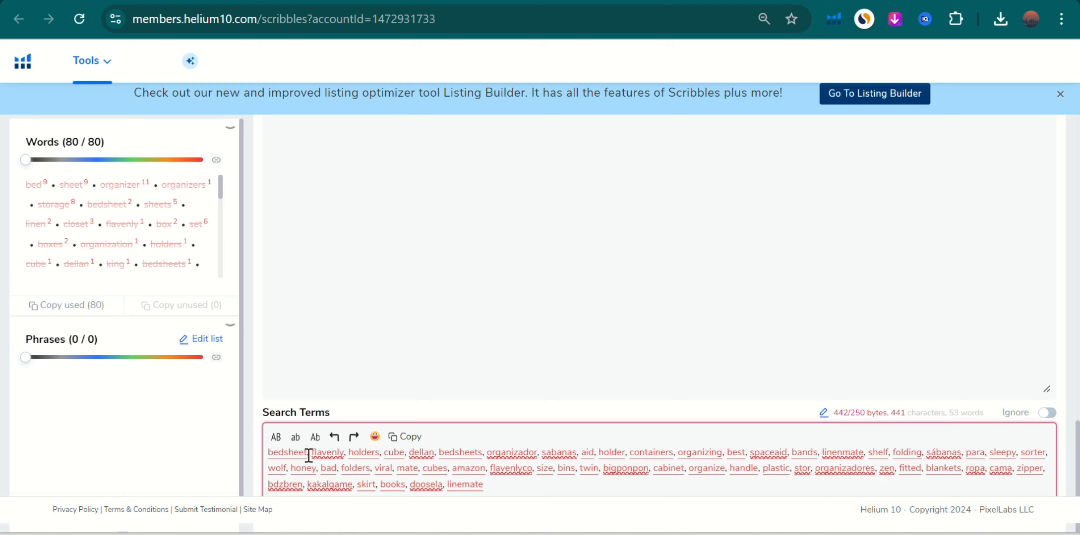
{"action": "key", "text": "BackSpace"}
{"action": "key", "text": "BackSpace"}
{"action": "key", "text": "BackSpace"}
{"action": "key", "text": "BackSpace"}
{"action": "key", "text": "BackSpace"}
{"action": "key", "text": "BackSpace"}
{"action": "key", "text": "BackSpace"}
{"action": "key", "text": "BackSpace"}
{"action": "key", "text": "BackSpace"}
{"action": "key", "text": "BackSpace"}
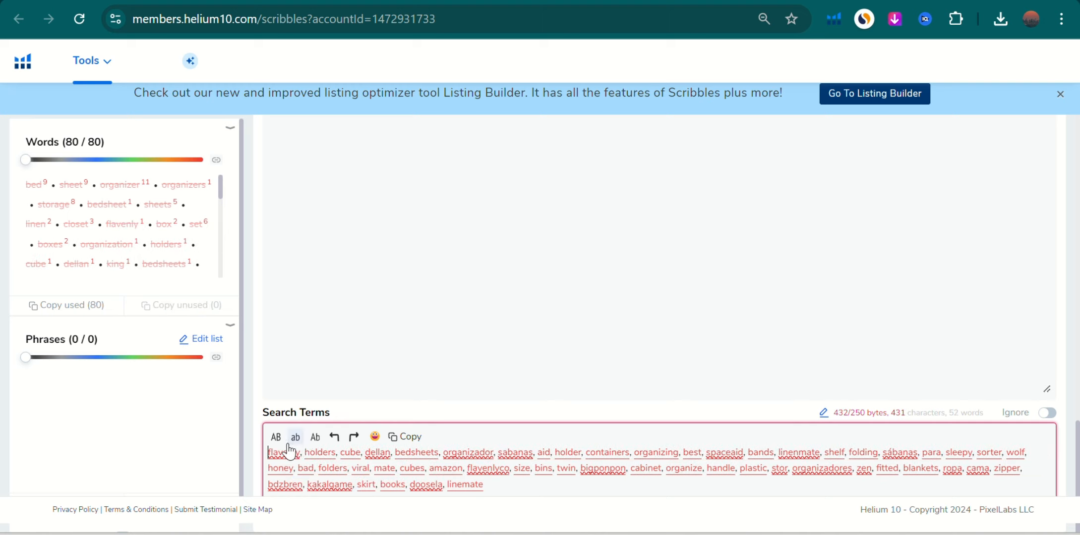
Insert "flavenly," before "breathable fabric" in the Durable Material bullet of the description.
{"action": "scroll", "coordinate": [518, 301], "scroll_direction": "up", "scroll_amount": 5}
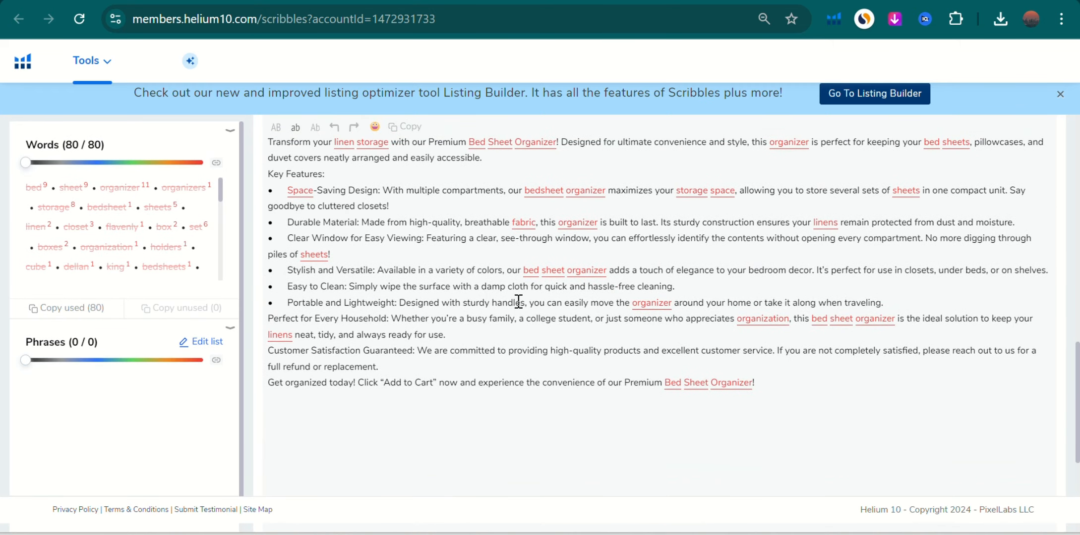
{"action": "scroll", "coordinate": [518, 302], "scroll_direction": "up", "scroll_amount": 1}
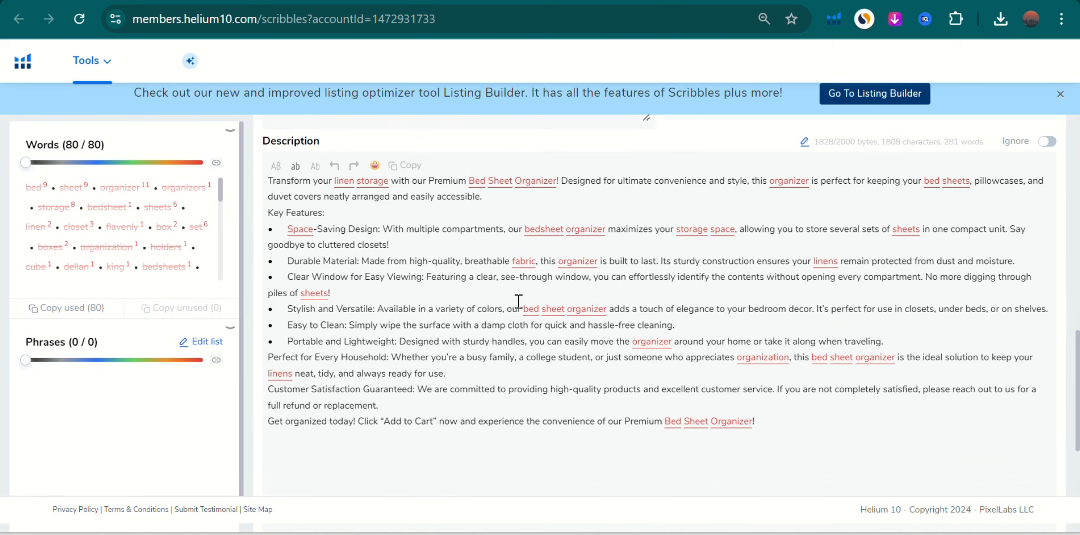
{"action": "left_click", "coordinate": [463, 262]}
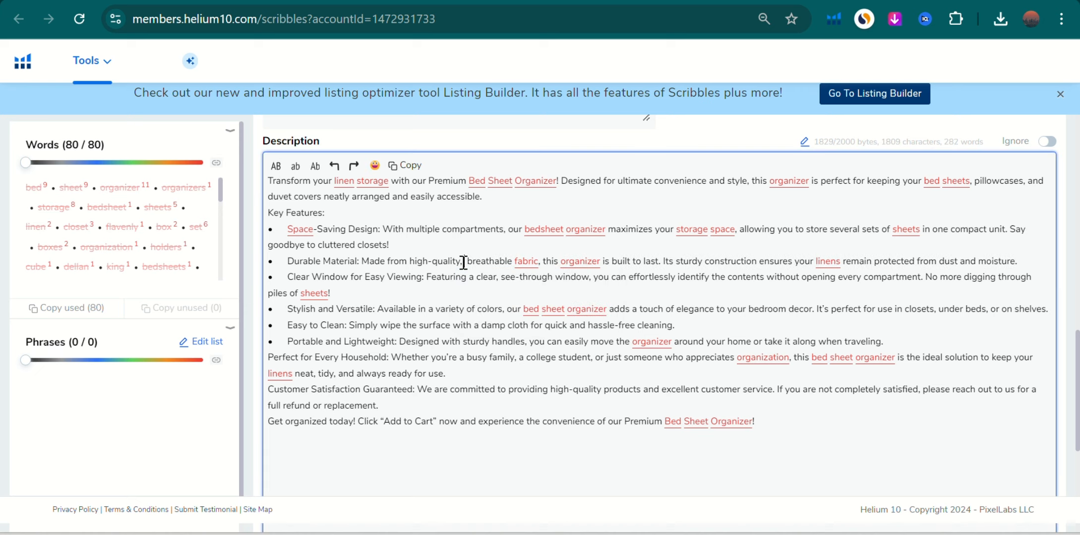
{"action": "type", "text": "flavenly"}
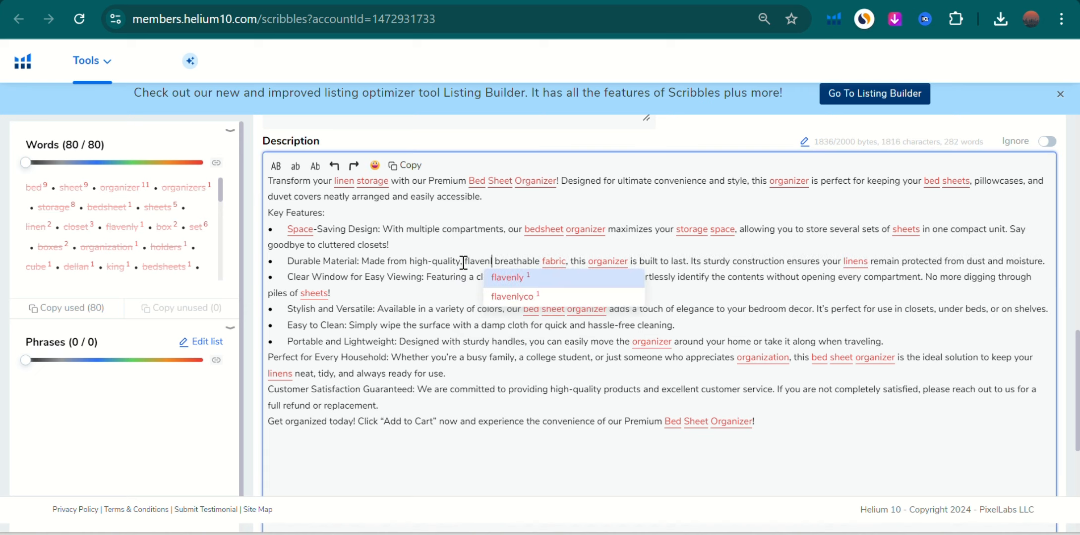
{"action": "type", "text": ","}
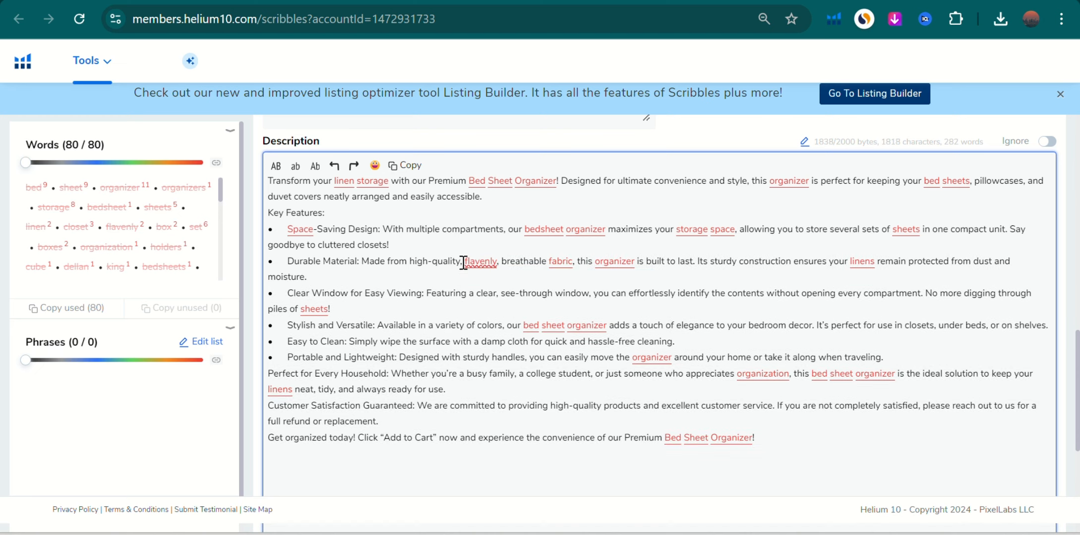
Remove "flavenly" from the start of the Search Terms so the list begins with "holders".
{"action": "scroll", "coordinate": [490, 396], "scroll_direction": "down", "scroll_amount": 5}
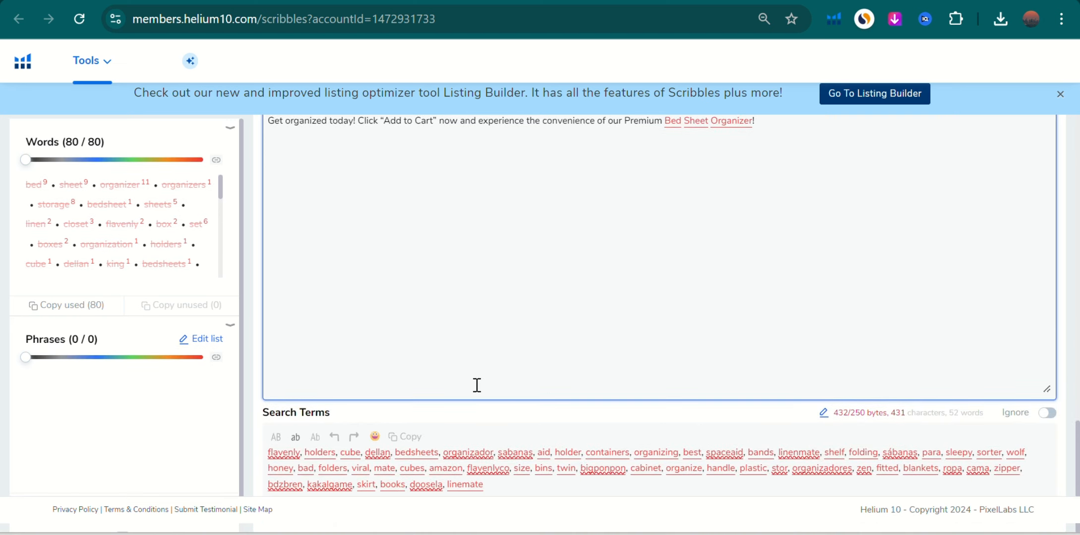
{"action": "left_click", "coordinate": [303, 453]}
{"action": "key", "text": "BackSpace"}
{"action": "key", "text": "BackSpace"}
{"action": "key", "text": "BackSpace"}
{"action": "key", "text": "BackSpace"}
{"action": "key", "text": "BackSpace"}
{"action": "key", "text": "BackSpace"}
{"action": "key", "text": "BackSpace"}
{"action": "key", "text": "BackSpace"}
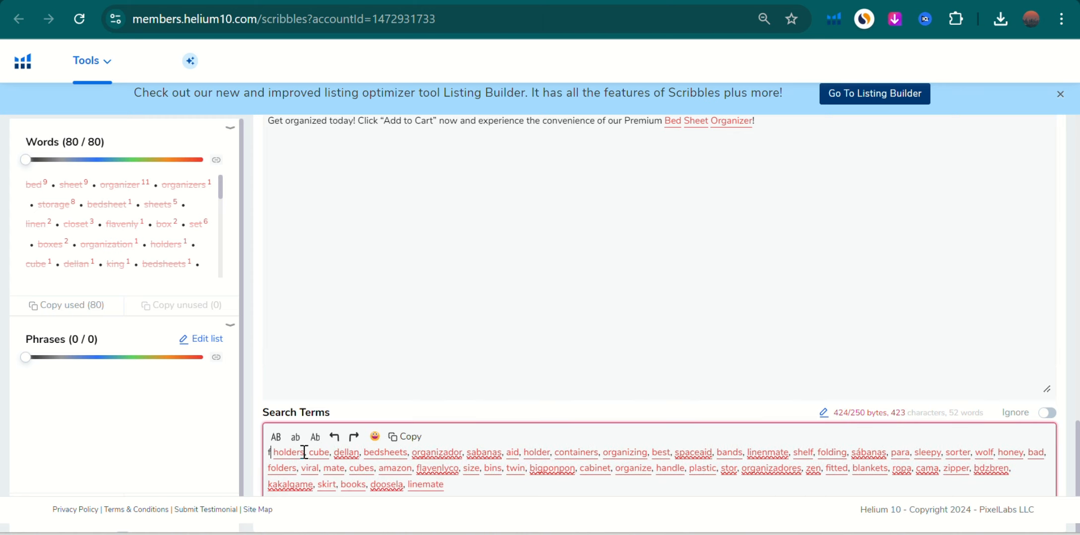
{"action": "key", "text": "BackSpace"}
{"action": "key", "text": "Delete"}
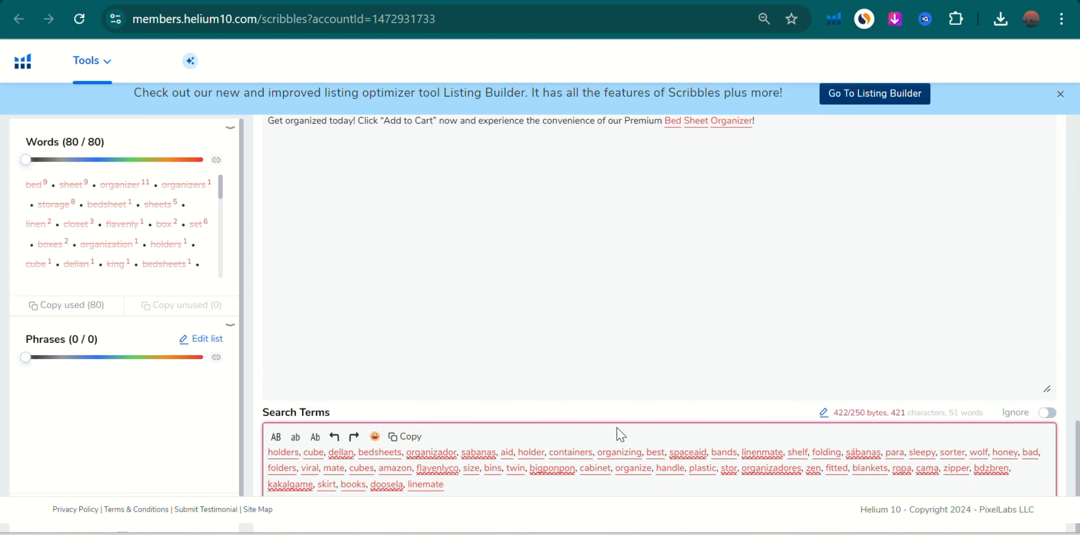
Copy all the remaining Search Terms keywords and switch to the Google results for "mothereff".
{"action": "triple_click", "coordinate": [589, 453]}
{"action": "key", "text": "ctrl+c"}
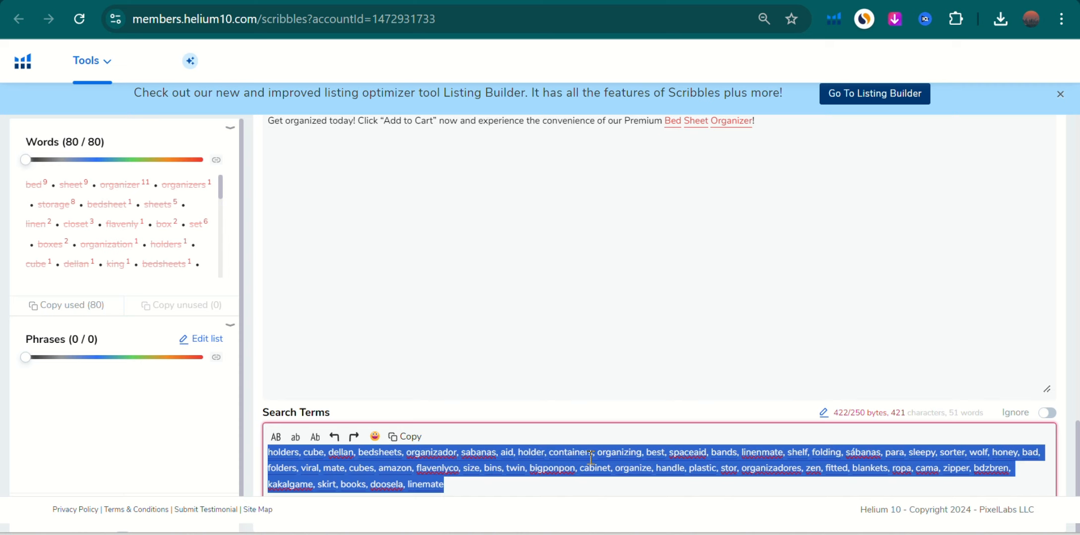
{"action": "left_click", "coordinate": [451, 1]}
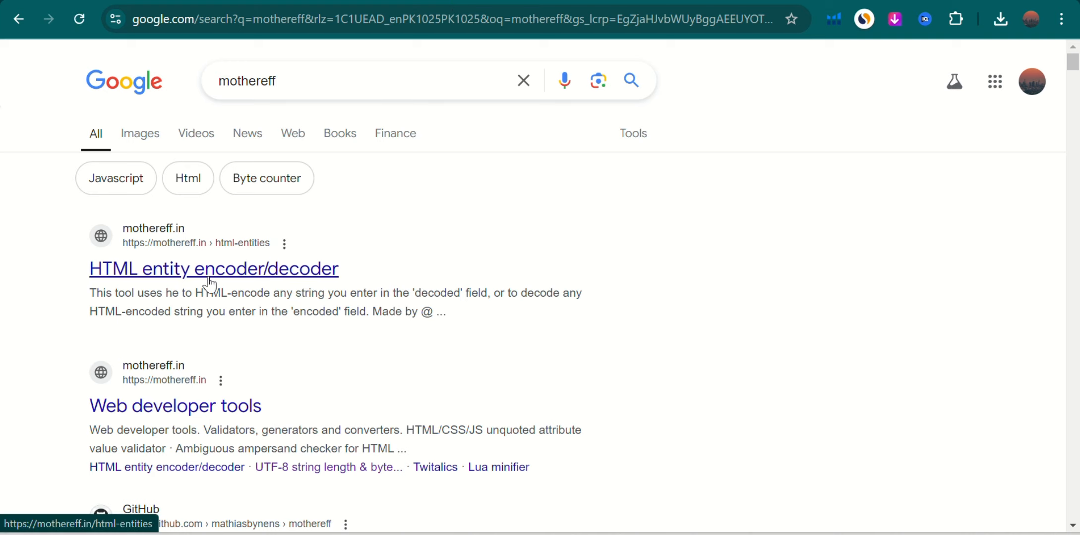
{"action": "scroll", "coordinate": [209, 283], "scroll_direction": "down", "scroll_amount": 4}
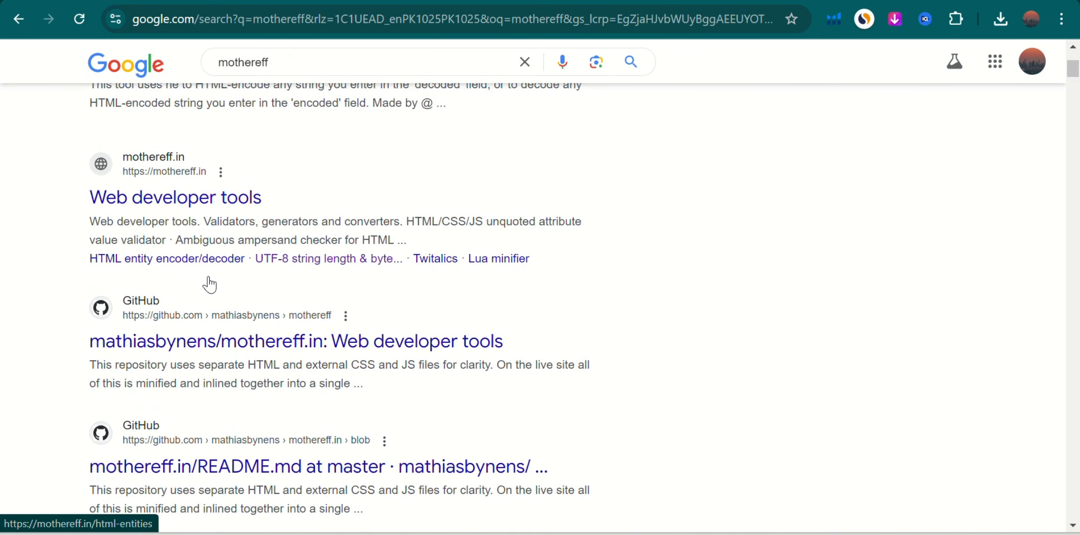
{"action": "scroll", "coordinate": [209, 284], "scroll_direction": "down", "scroll_amount": 3}
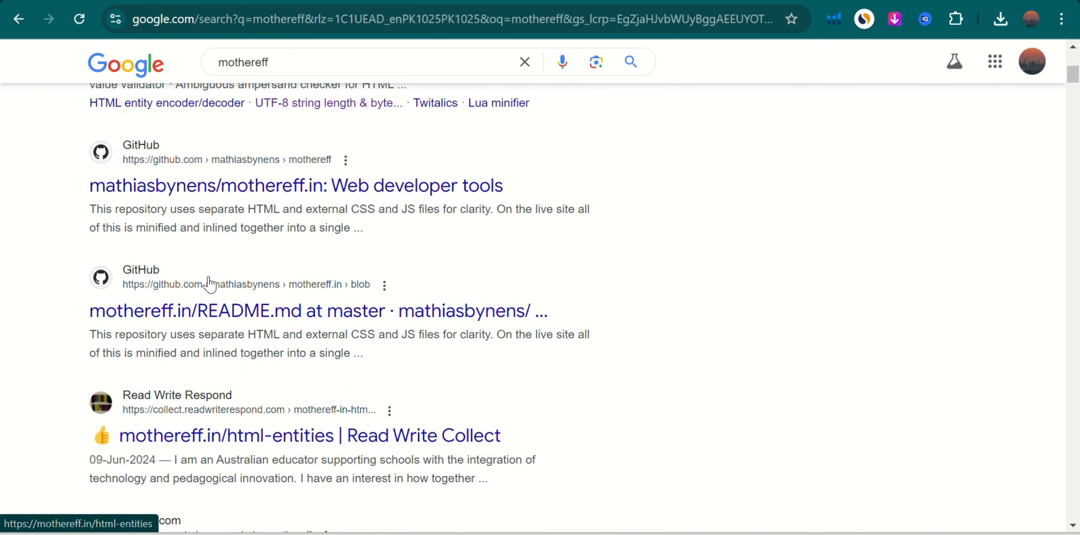
{"action": "scroll", "coordinate": [210, 284], "scroll_direction": "up", "scroll_amount": 7}
{"action": "left_click", "coordinate": [158, 272]}
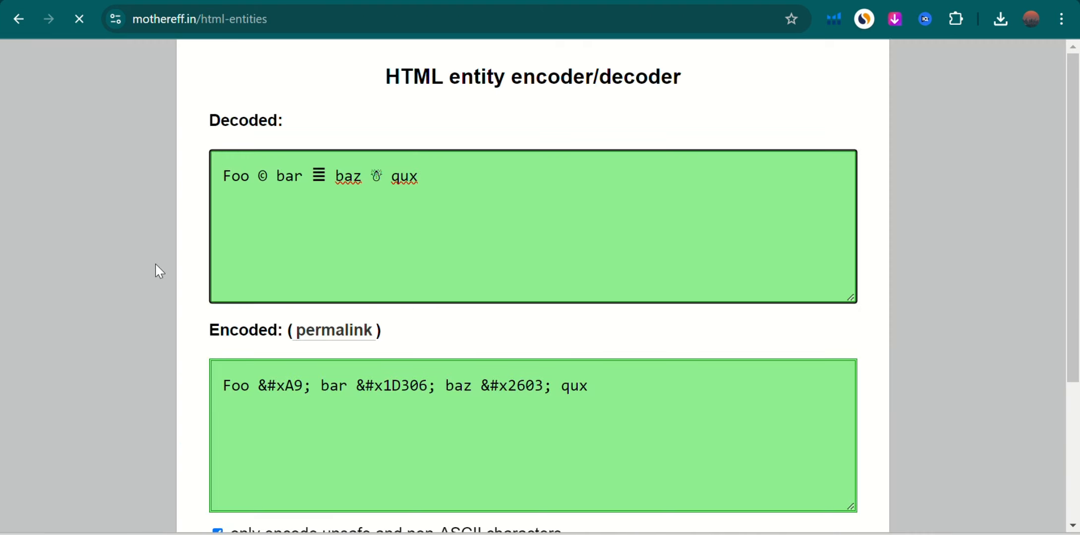
{"action": "left_click", "coordinate": [18, 18]}
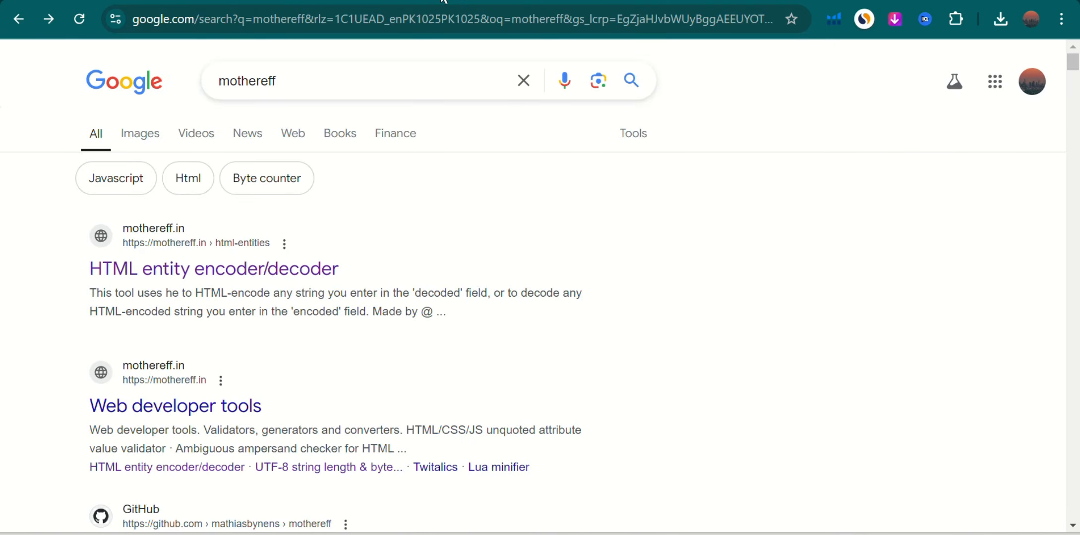
Search Google for "mothereff byte counter" and open the UTF-8 string length & byte counter page.
{"action": "left_click", "coordinate": [303, 79]}
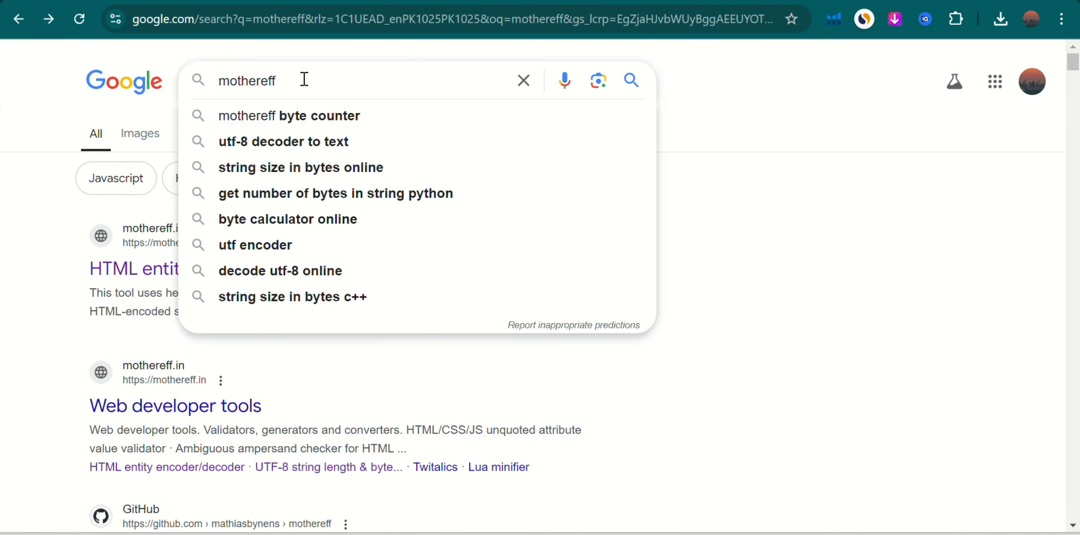
{"action": "left_click", "coordinate": [312, 124]}
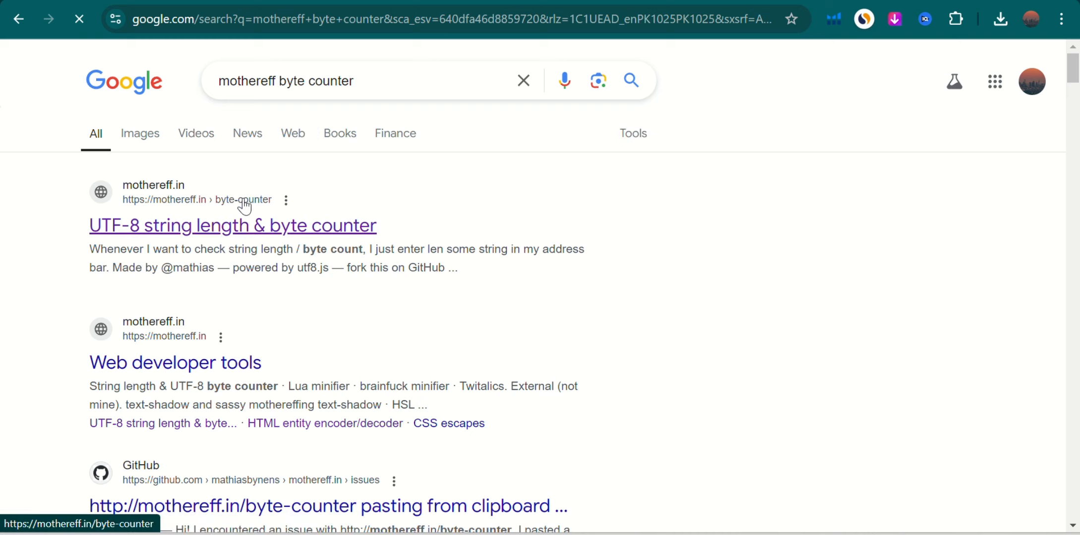
{"action": "left_click", "coordinate": [156, 233]}
Replace the existing text in the byte counter with the copied Search Terms keywords.
{"action": "key", "text": "ctrl+a"}
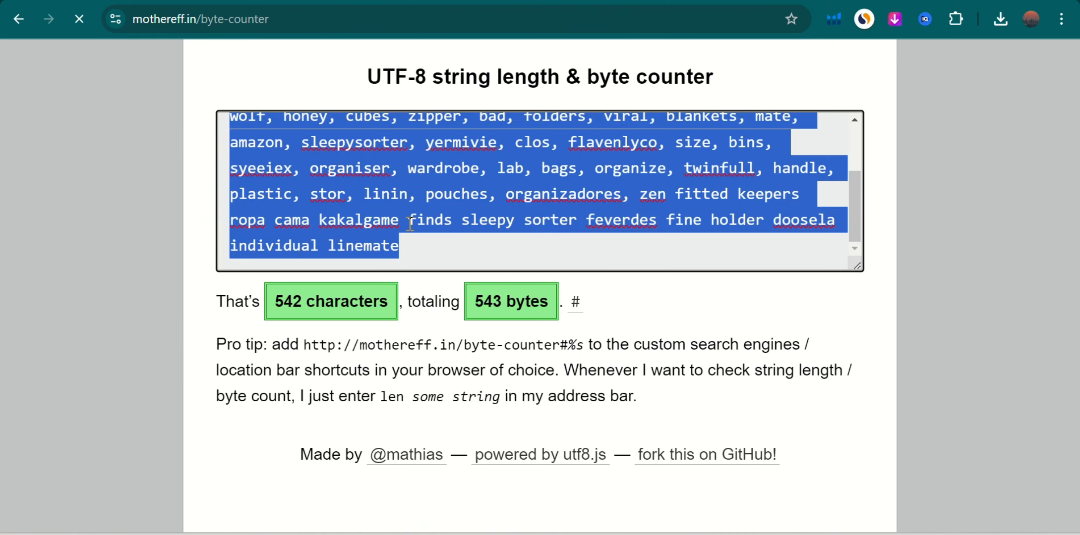
{"action": "key", "text": "BackSpace"}
{"action": "key", "text": "ctrl+v"}
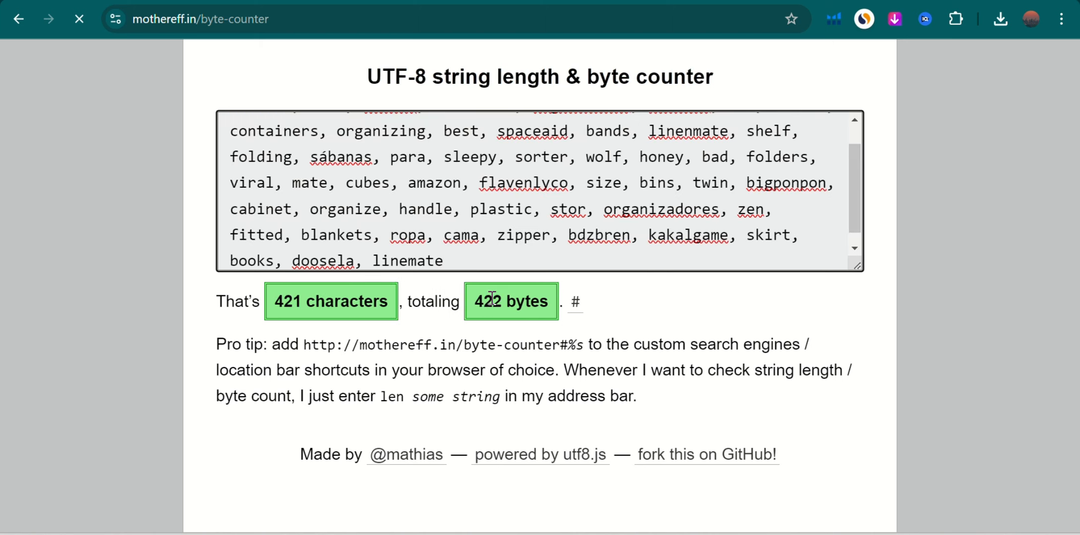
Check the byte limit of the Search Terms field in Scribbles, and return to the byte counter.
{"action": "left_click", "coordinate": [680, 2]}
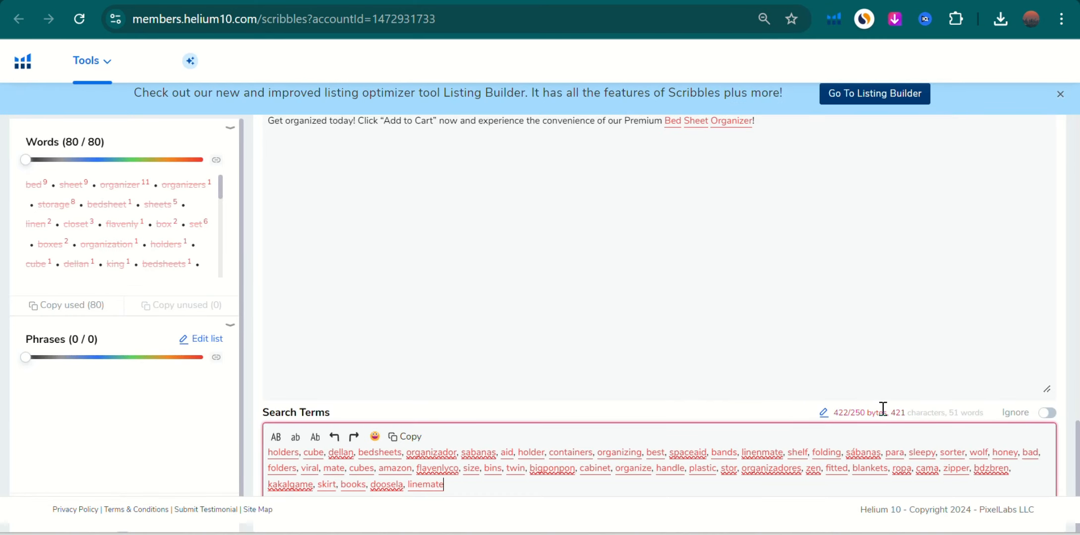
{"action": "left_click_drag", "start_coordinate": [855, 413], "coordinate": [879, 412]}
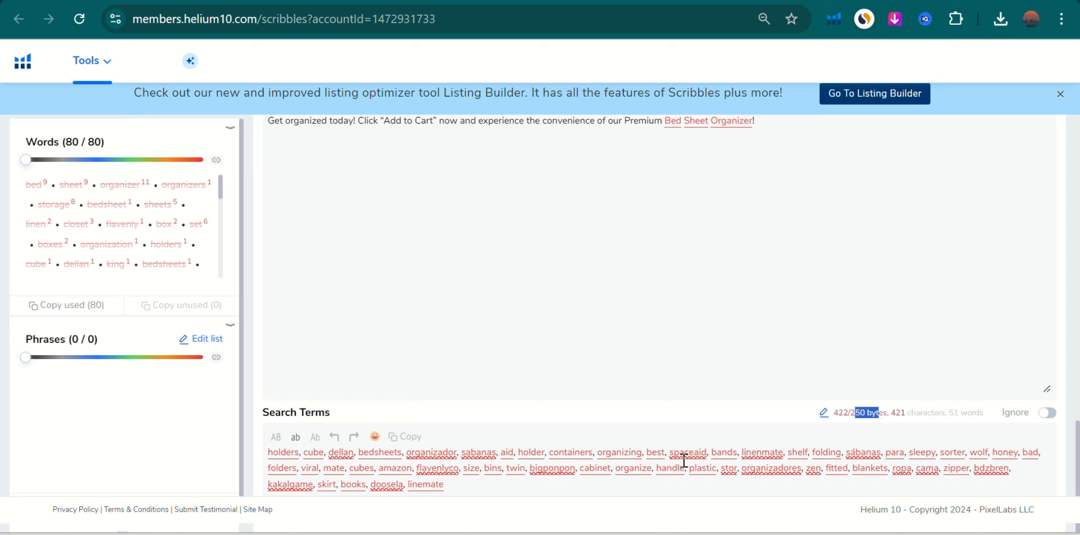
{"action": "left_click", "coordinate": [652, 442]}
{"action": "left_click", "coordinate": [829, 1]}
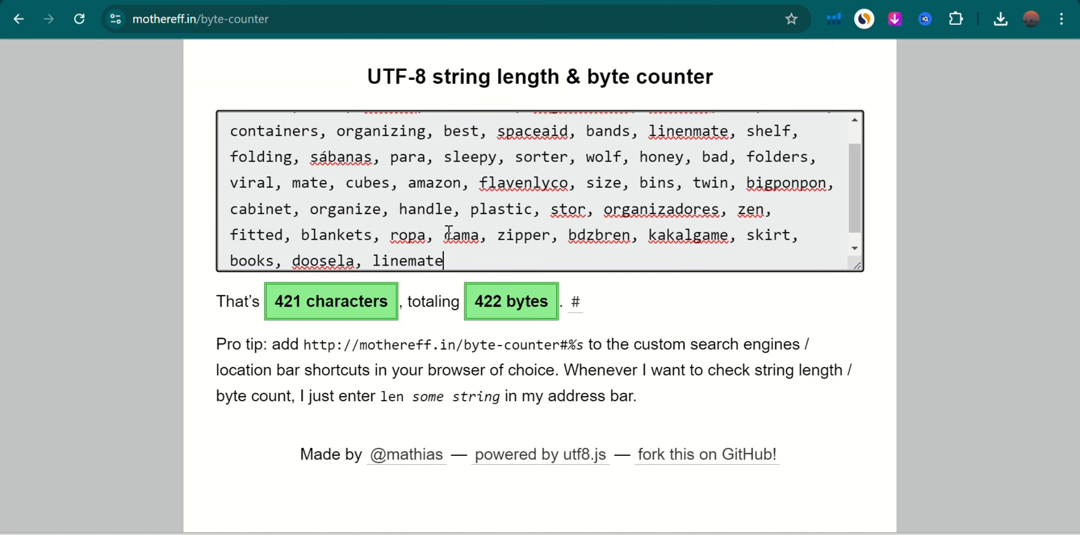
Delete the keywords after "blankets" in the byte counter and remove the commas between the remaining keywords, working backwards.
{"action": "left_click_drag", "start_coordinate": [448, 259], "coordinate": [373, 235]}
{"action": "key", "text": "BackSpace"}
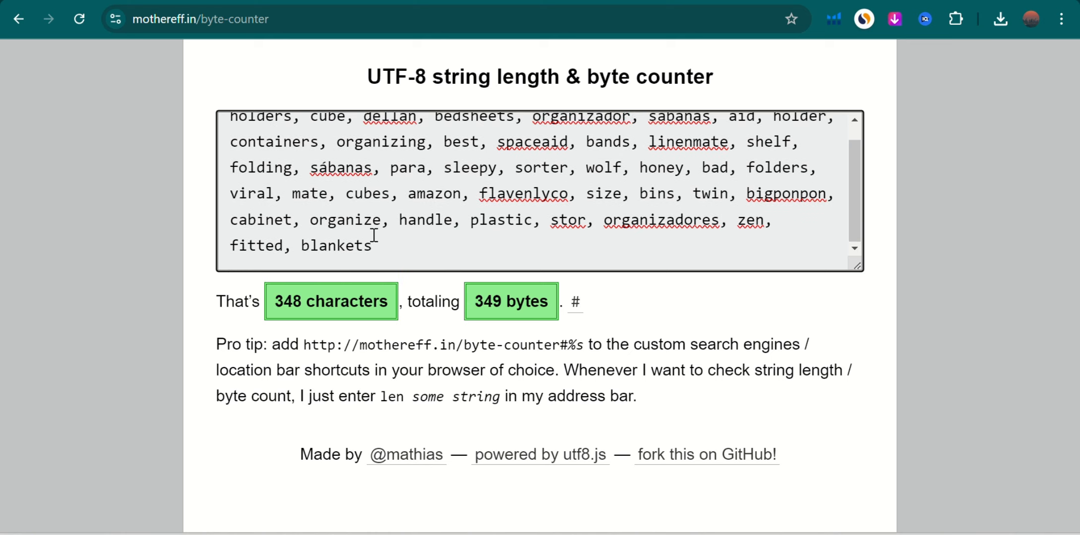
{"action": "left_click", "coordinate": [295, 245]}
{"action": "key", "text": "BackSpace"}
{"action": "key", "text": "Left"}
{"action": "key", "text": "Left"}
{"action": "key", "text": "Left"}
{"action": "key", "text": "Left"}
{"action": "key", "text": "Left"}
{"action": "key", "text": "Left"}
{"action": "key", "text": "Left"}
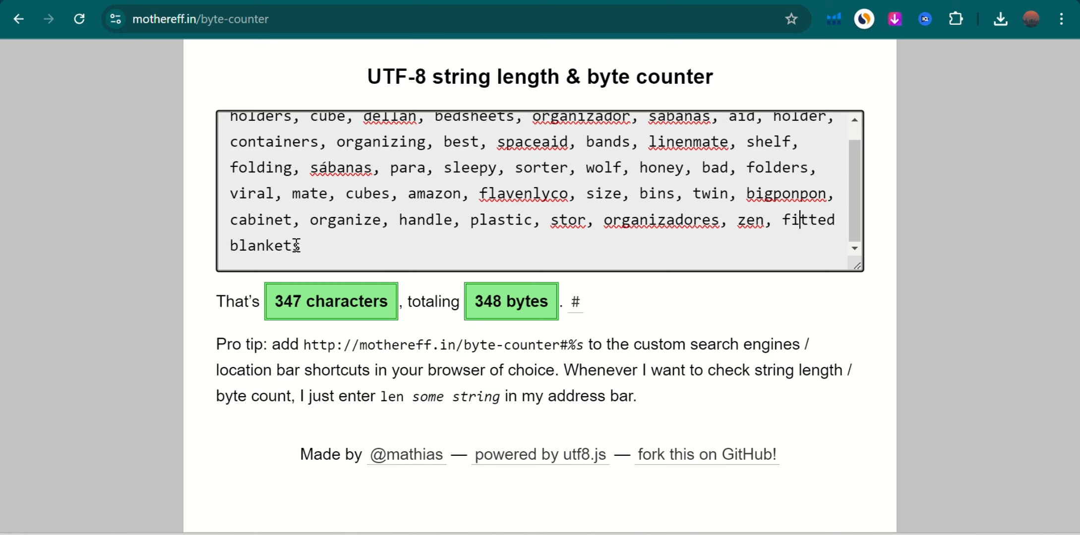
{"action": "key", "text": "BackSpace"}
{"action": "key", "text": "Left"}
{"action": "key", "text": "Left"}
{"action": "key", "text": "Left"}
{"action": "key", "text": "Left"}
{"action": "key", "text": "BackSpace"}
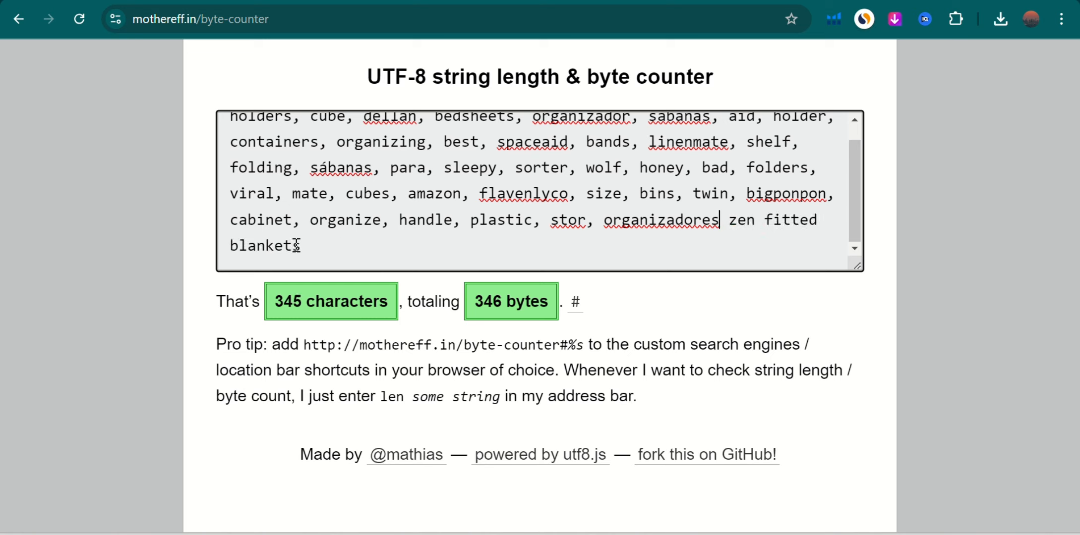
{"action": "key", "text": "Left"}
{"action": "key", "text": "Left"}
{"action": "key", "text": "Left"}
{"action": "key", "text": "Left"}
{"action": "key", "text": "Left"}
{"action": "key", "text": "Left"}
{"action": "key", "text": "Left"}
{"action": "key", "text": "Left"}
{"action": "key", "text": "Left"}
{"action": "key", "text": "Left"}
{"action": "key", "text": "Left"}
{"action": "key", "text": "Left"}
{"action": "key", "text": "Left"}
{"action": "key", "text": "Left"}
{"action": "key", "text": "BackSpace"}
{"action": "key", "text": "Left"}
{"action": "key", "text": "Left"}
{"action": "key", "text": "Left"}
{"action": "key", "text": "Left"}
{"action": "key", "text": "Left"}
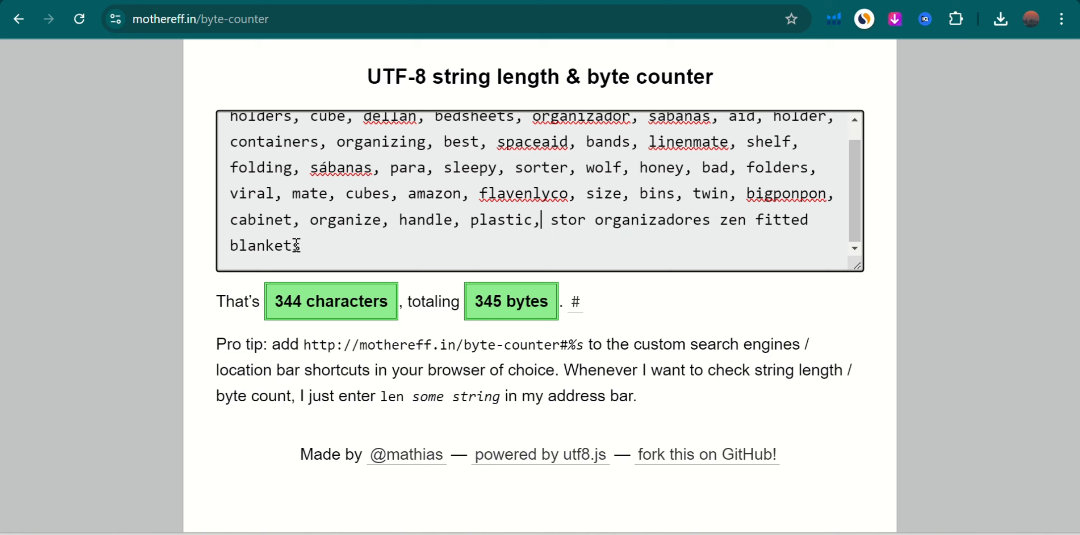
{"action": "key", "text": "BackSpace"}
{"action": "key", "text": "Left"}
{"action": "key", "text": "Left"}
{"action": "key", "text": "Left"}
{"action": "key", "text": "Left"}
{"action": "key", "text": "Left"}
{"action": "key", "text": "Left"}
{"action": "key", "text": "Left"}
{"action": "key", "text": "Left"}
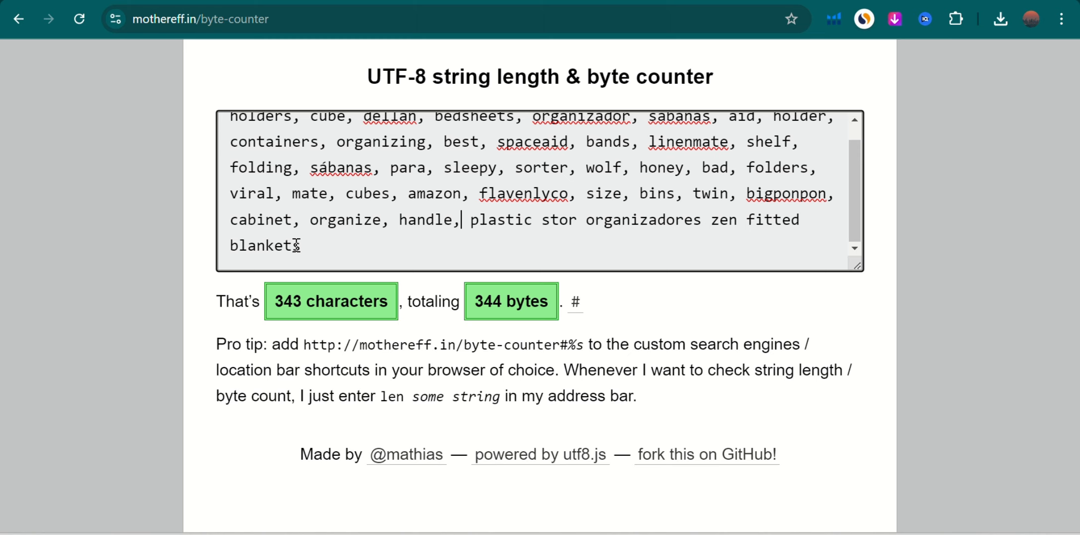
{"action": "key", "text": "BackSpace"}
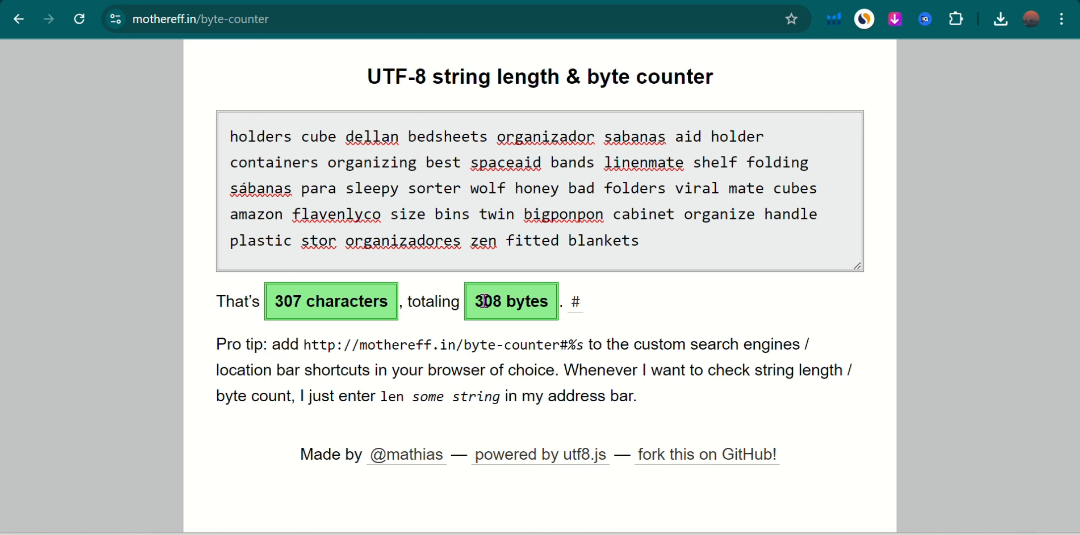
Trim the keyword list in the byte counter by deleting every keyword after "cabinet", from "organize" through "blankets", to fit within 250 bytes.
{"action": "left_click", "coordinate": [641, 248]}
{"action": "key", "text": "BackSpace"}
{"action": "key", "text": "BackSpace"}
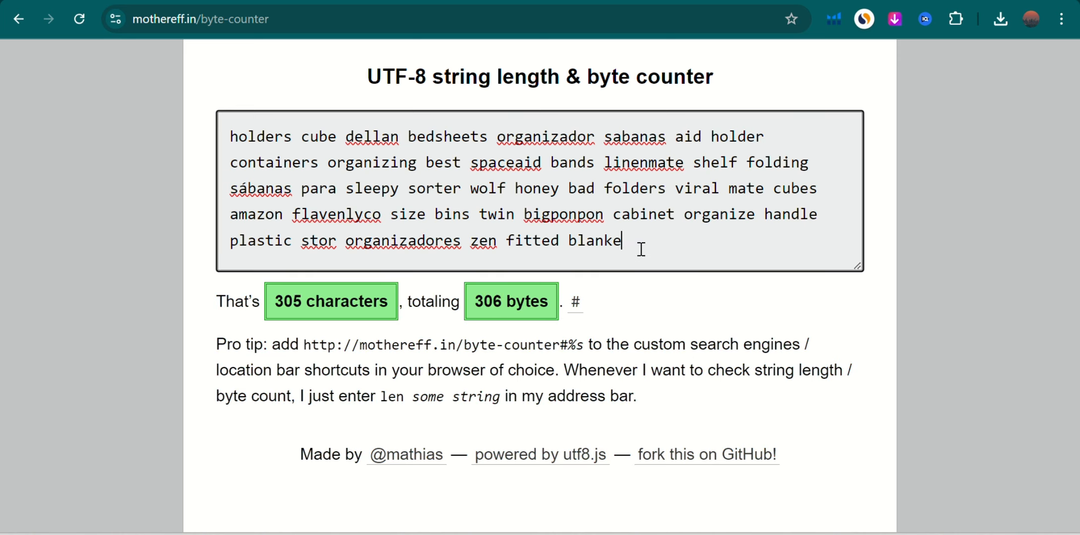
{"action": "key", "text": "BackSpace"}
{"action": "key", "text": "BackSpace"}
{"action": "key", "text": "BackSpace"}
{"action": "key", "text": "BackSpace"}
{"action": "key", "text": "BackSpace"}
{"action": "key", "text": "BackSpace"}
{"action": "key", "text": "BackSpace"}
{"action": "key", "text": "BackSpace"}
{"action": "key", "text": "BackSpace"}
{"action": "key", "text": "BackSpace"}
{"action": "key", "text": "BackSpace"}
{"action": "key", "text": "BackSpace"}
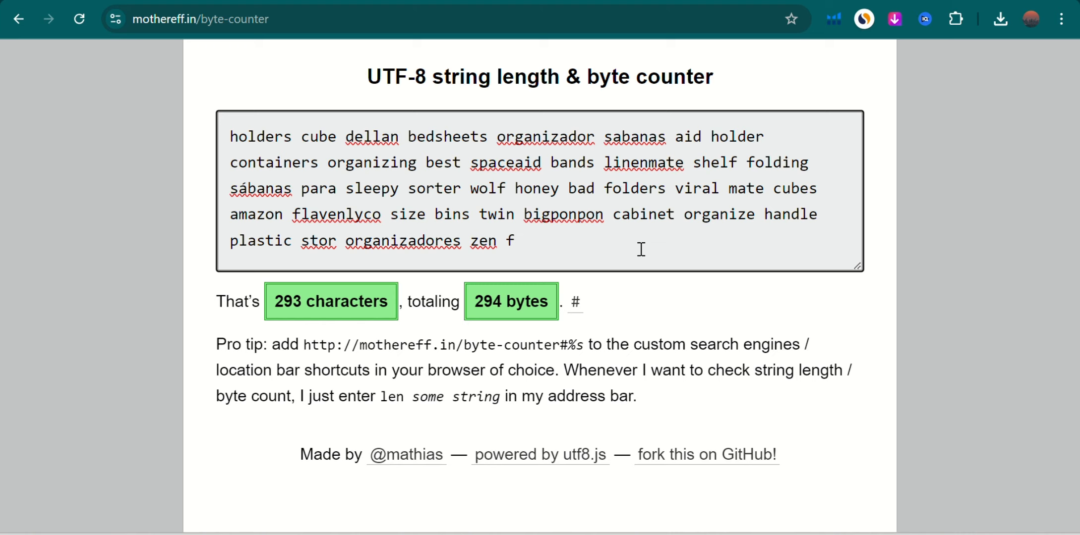
{"action": "key", "text": "BackSpace"}
{"action": "key", "text": "BackSpace"}
{"action": "key", "text": "BackSpace"}
{"action": "key", "text": "BackSpace"}
{"action": "key", "text": "BackSpace"}
{"action": "key", "text": "BackSpace"}
{"action": "key", "text": "BackSpace"}
{"action": "key", "text": "BackSpace"}
{"action": "key", "text": "BackSpace"}
{"action": "key", "text": "BackSpace"}
{"action": "key", "text": "BackSpace"}
{"action": "key", "text": "BackSpace"}
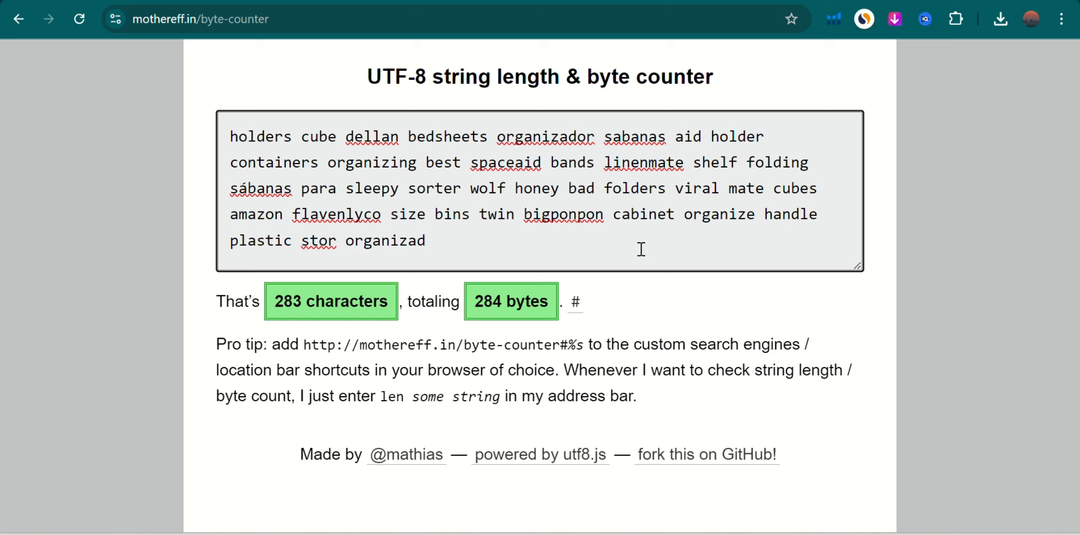
{"action": "key", "text": "BackSpace"}
{"action": "key", "text": "BackSpace"}
{"action": "key", "text": "BackSpace"}
{"action": "key", "text": "BackSpace"}
{"action": "key", "text": "BackSpace"}
{"action": "key", "text": "BackSpace"}
{"action": "key", "text": "BackSpace"}
{"action": "key", "text": "BackSpace"}
{"action": "key", "text": "BackSpace"}
{"action": "key", "text": "BackSpace"}
{"action": "key", "text": "BackSpace"}
{"action": "key", "text": "BackSpace"}
{"action": "key", "text": "BackSpace"}
{"action": "key", "text": "BackSpace"}
{"action": "key", "text": "BackSpace"}
{"action": "key", "text": "BackSpace"}
{"action": "key", "text": "BackSpace"}
{"action": "key", "text": "BackSpace"}
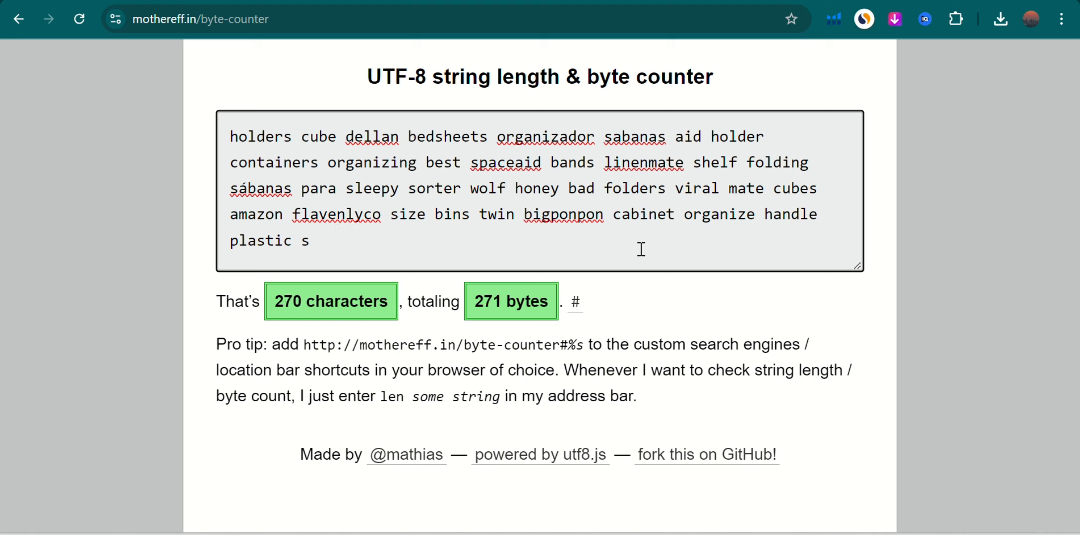
{"action": "key", "text": "BackSpace"}
{"action": "key", "text": "BackSpace"}
{"action": "key", "text": "BackSpace"}
{"action": "key", "text": "BackSpace"}
{"action": "key", "text": "BackSpace"}
{"action": "key", "text": "BackSpace"}
{"action": "key", "text": "BackSpace"}
{"action": "key", "text": "BackSpace"}
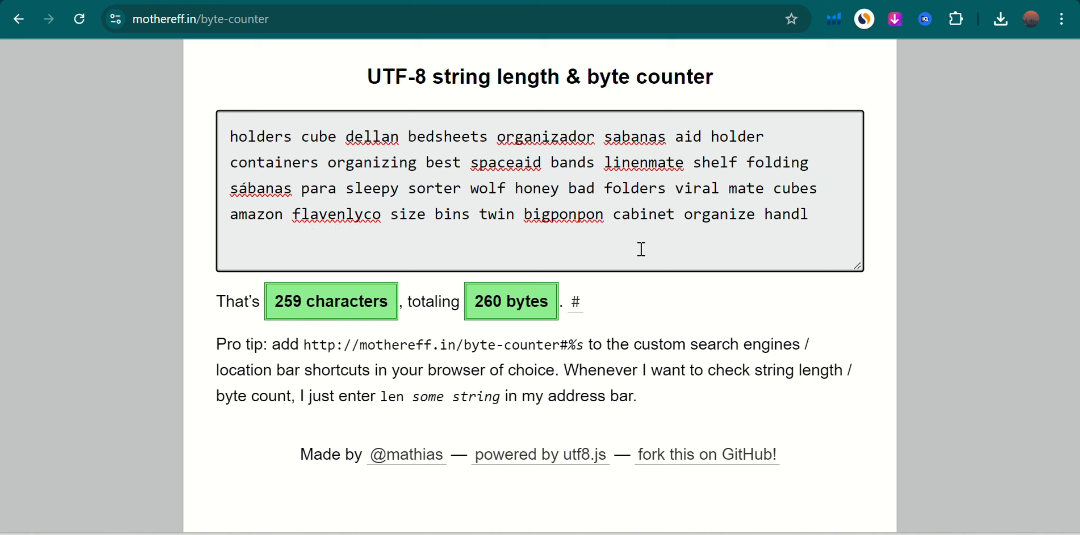
{"action": "key", "text": "BackSpace"}
{"action": "key", "text": "BackSpace"}
{"action": "key", "text": "BackSpace"}
{"action": "key", "text": "BackSpace"}
{"action": "key", "text": "BackSpace"}
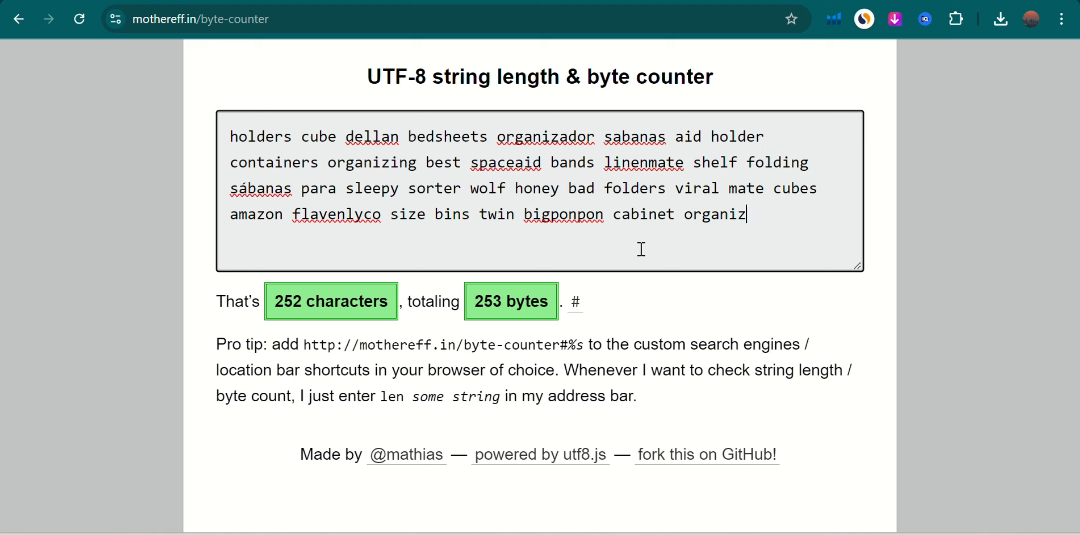
{"action": "key", "text": "BackSpace"}
{"action": "key", "text": "BackSpace"}
{"action": "key", "text": "BackSpace"}
{"action": "key", "text": "BackSpace"}
{"action": "key", "text": "BackSpace"}
{"action": "key", "text": "BackSpace"}
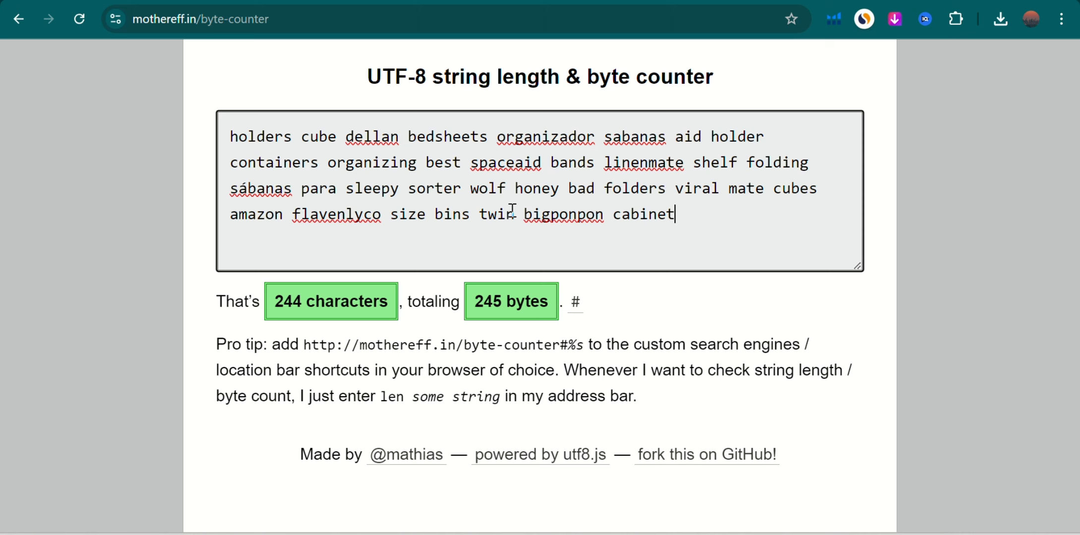
Copy the trimmed keywords, replace the Search Terms content in Scribbles with them, and check the field's byte count against the limit.
{"action": "key", "text": "ctrl+a"}
{"action": "key", "text": "ctrl+c"}
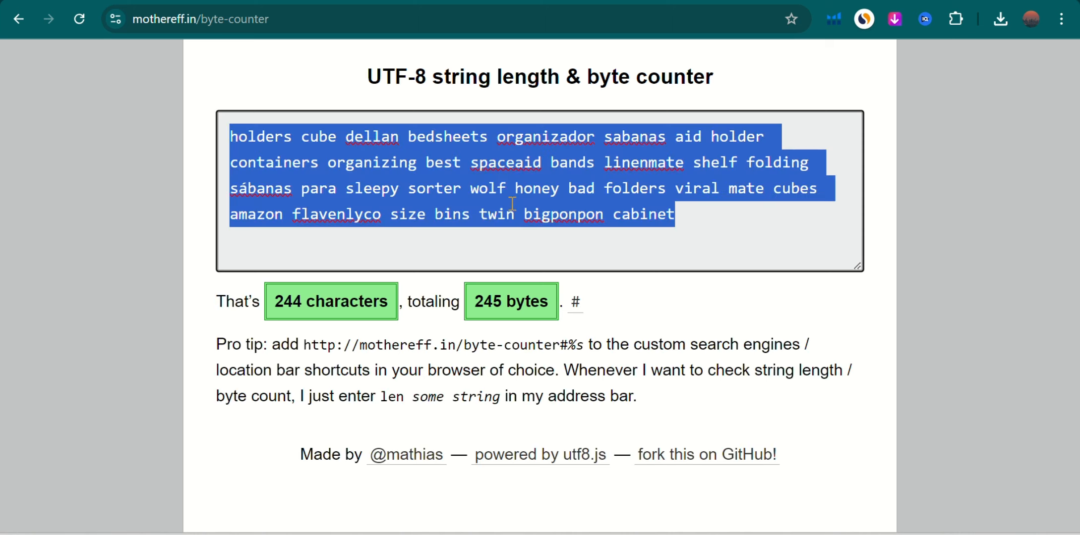
{"action": "key", "text": "ctrl+Tab"}
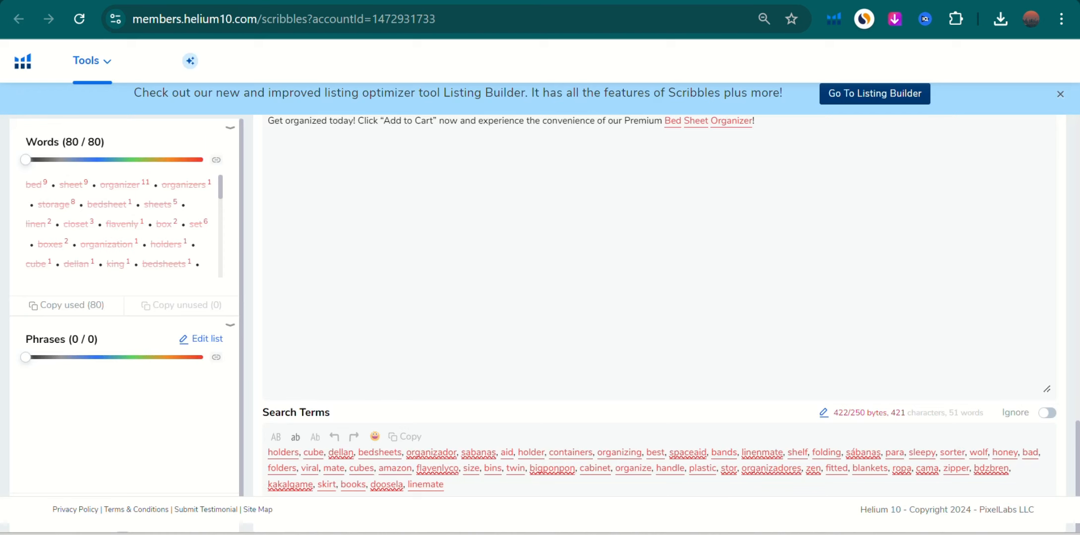
{"action": "left_click", "coordinate": [435, 455]}
{"action": "key", "text": "ctrl+a"}
{"action": "key", "text": "BackSpace"}
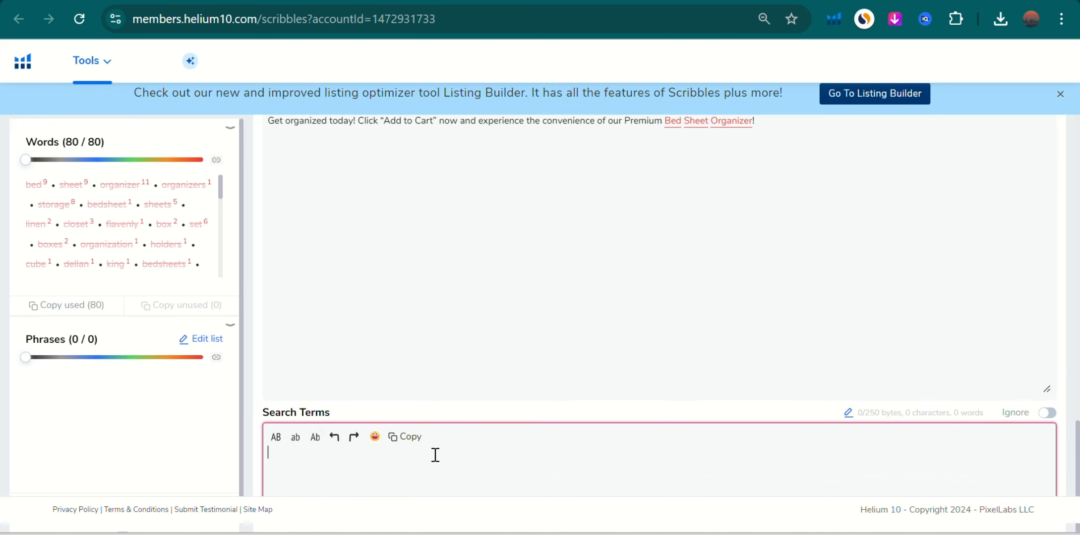
{"action": "key", "text": "ctrl+v"}
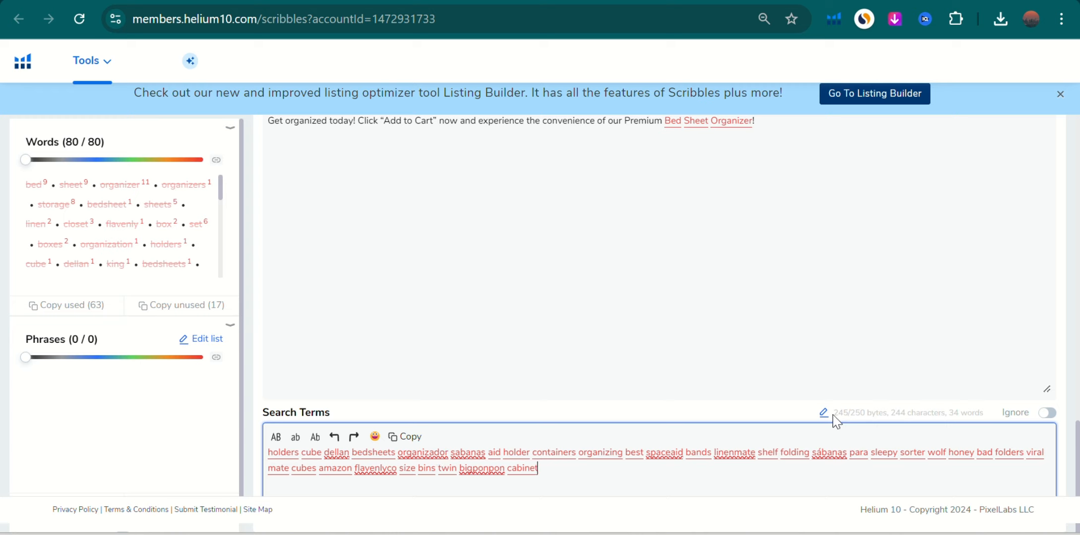
{"action": "left_click_drag", "start_coordinate": [834, 413], "coordinate": [879, 416]}
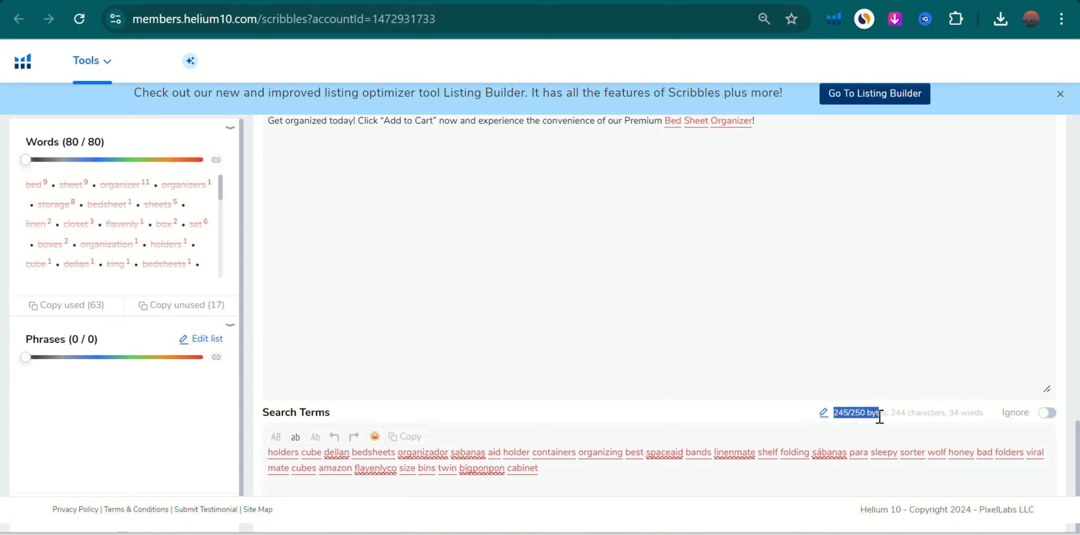
{"action": "scroll", "coordinate": [538, 311], "scroll_direction": "up", "scroll_amount": 10}
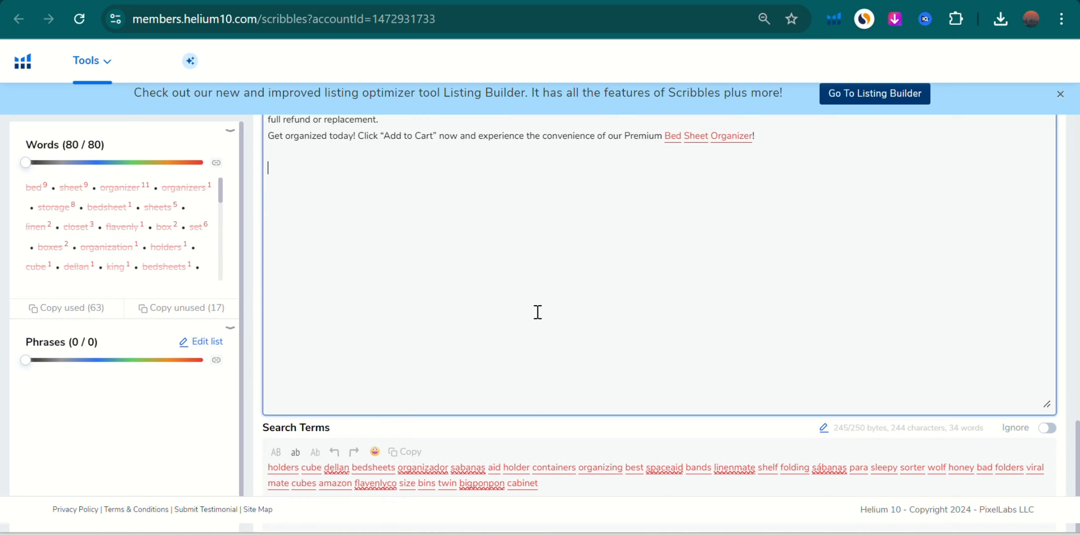
{"action": "scroll", "coordinate": [538, 311], "scroll_direction": "up", "scroll_amount": 5}
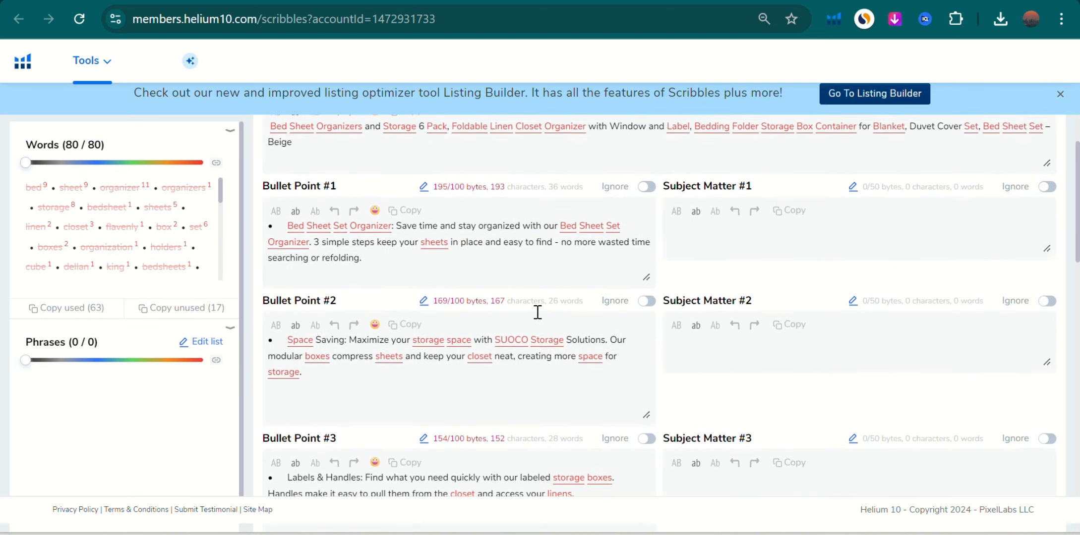